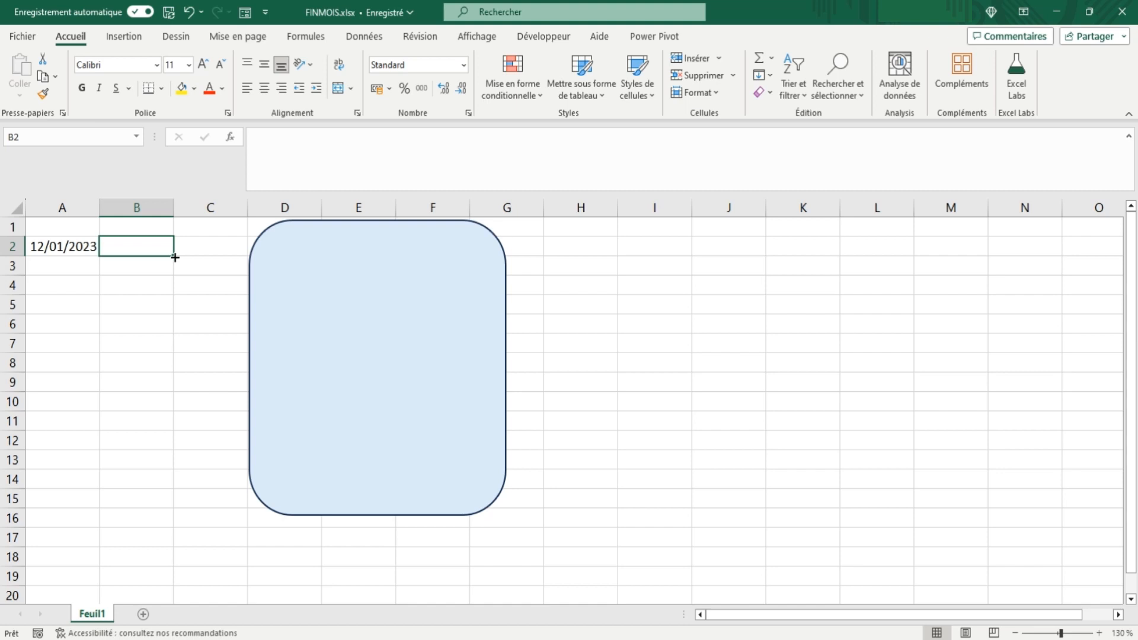
- Enter the formula =FIN.MOIS(A2;0) in cell B2 to get the end of the start date's month
type("=")
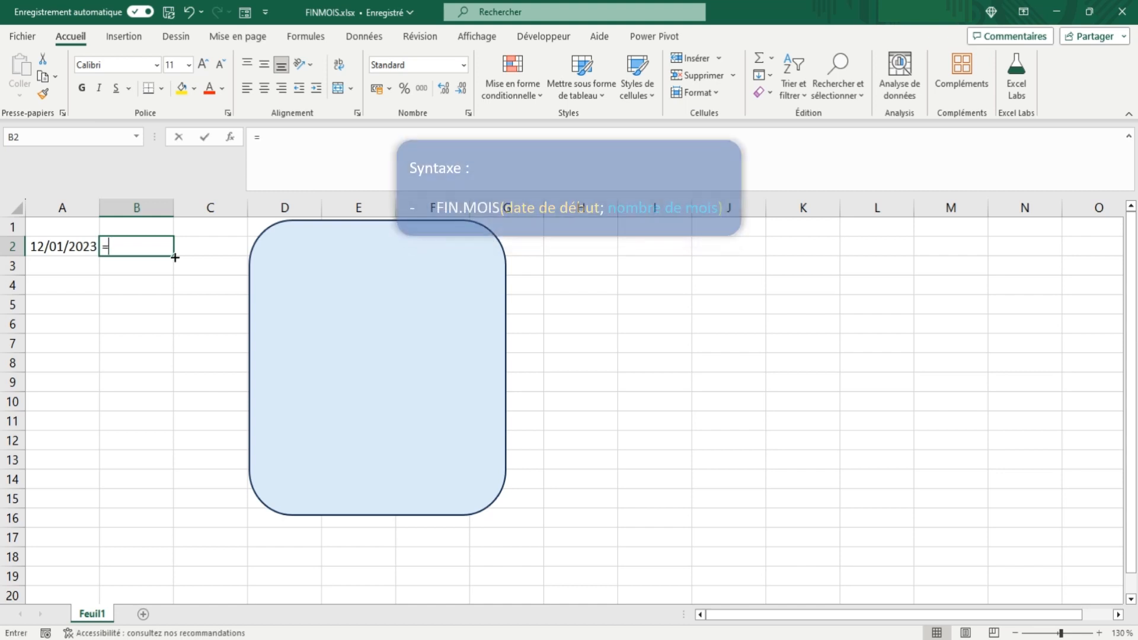
type("fin")
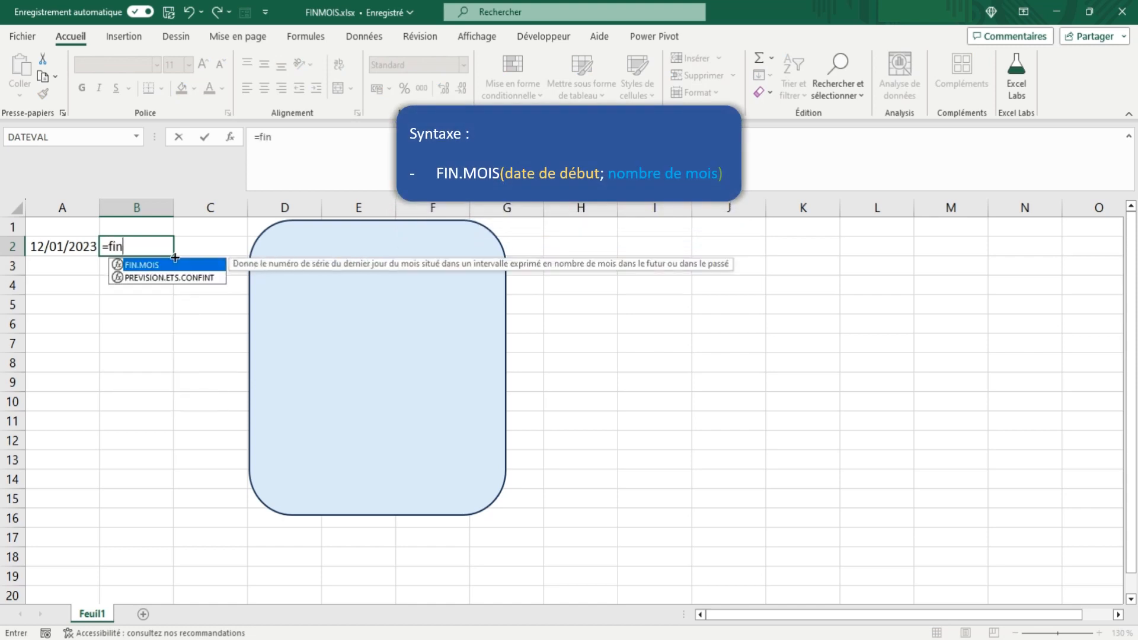
key("Tab")
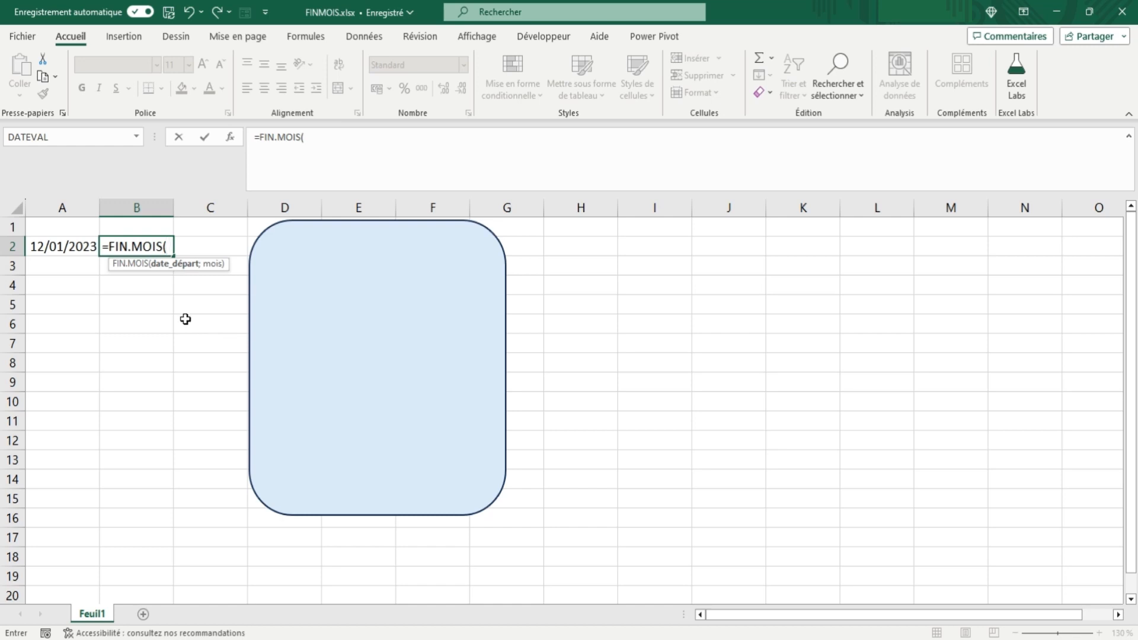
left_click(62, 247)
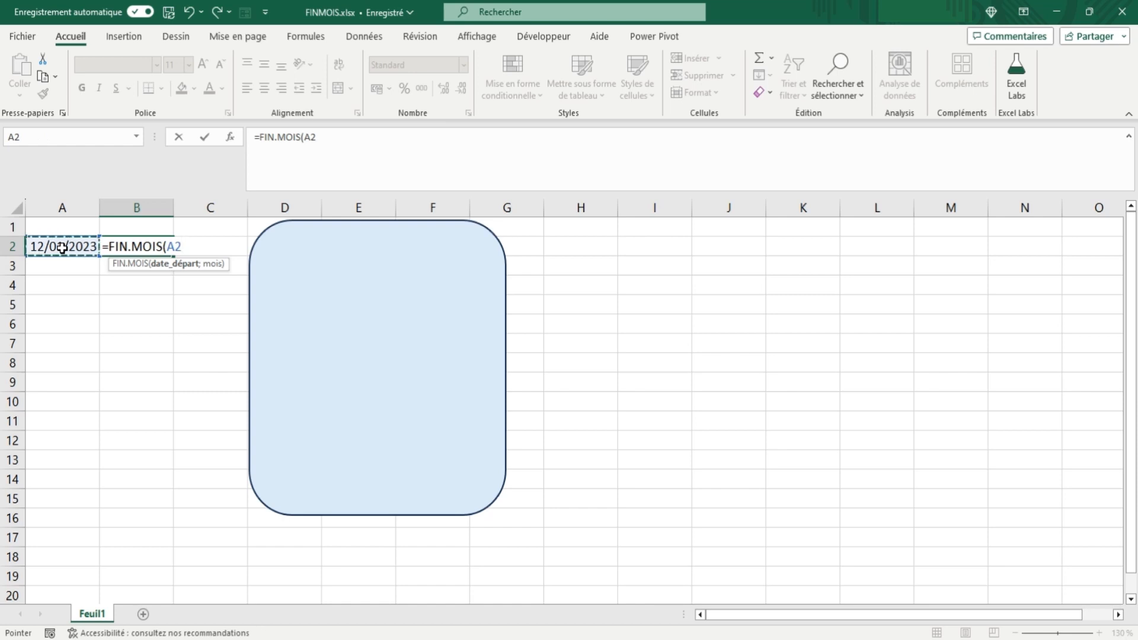
type(";")
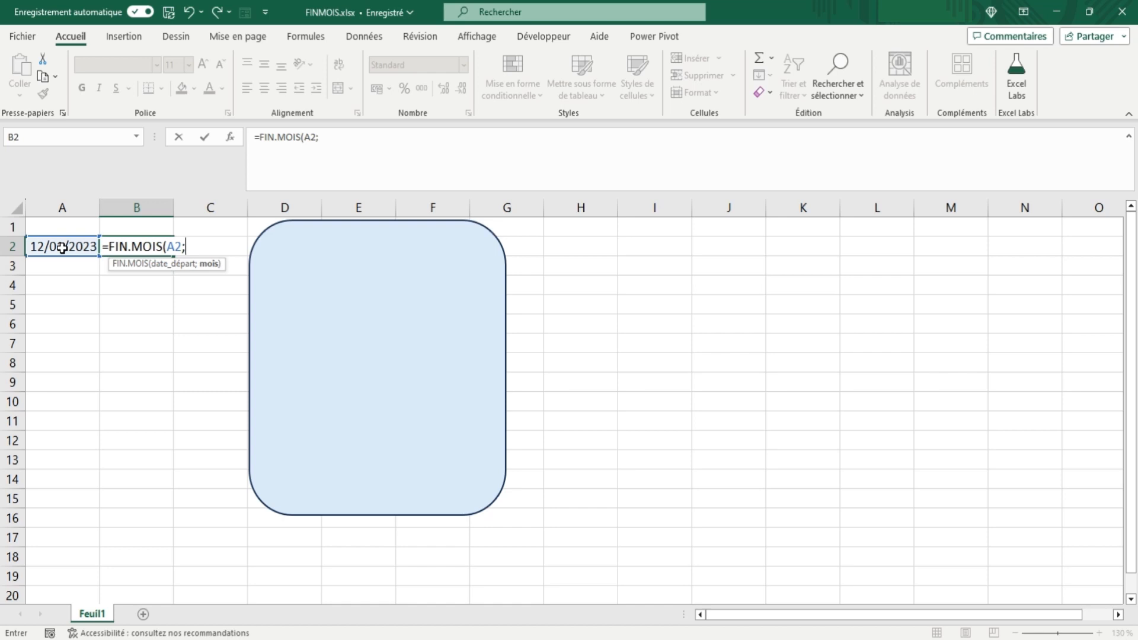
type("0)")
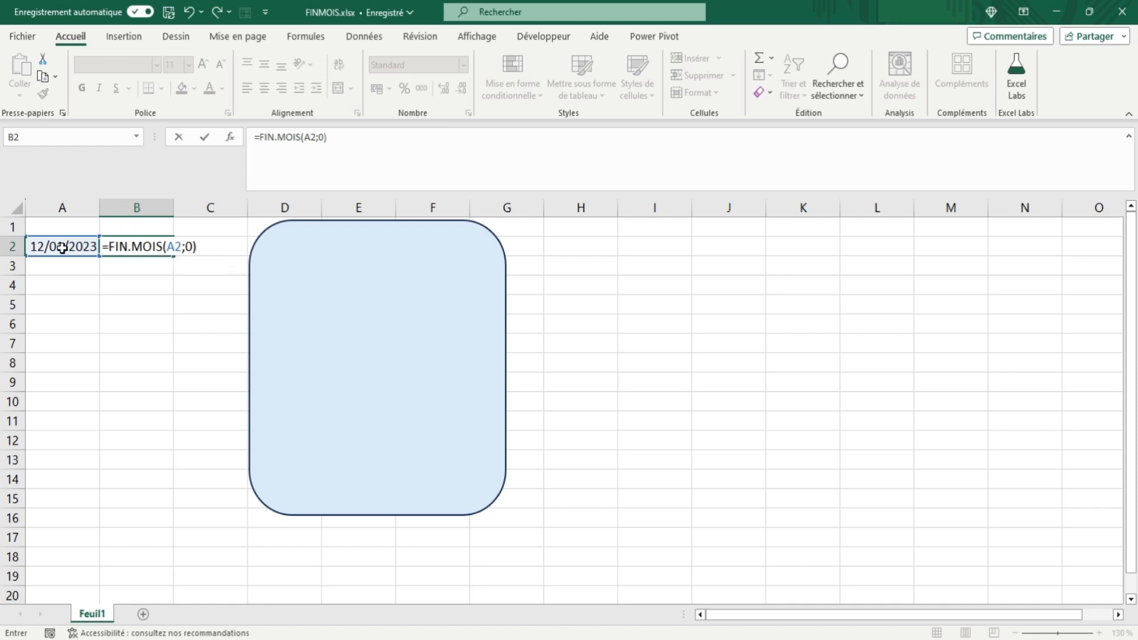
key("Tab")
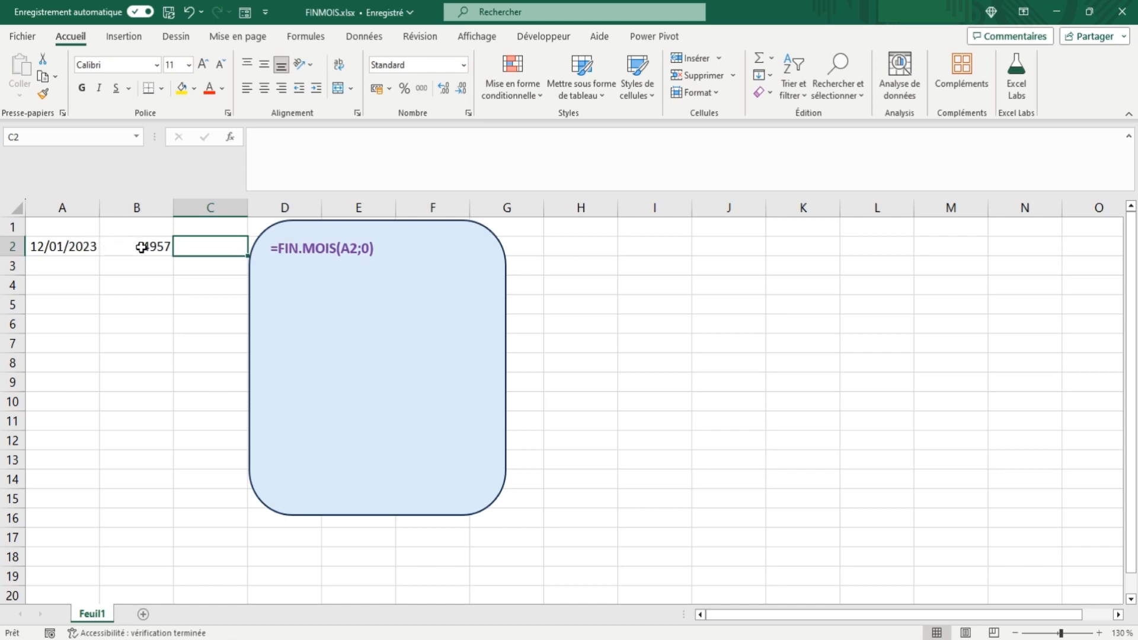
- Format column B as Date using the *14/03/2012 type
left_click(135, 208)
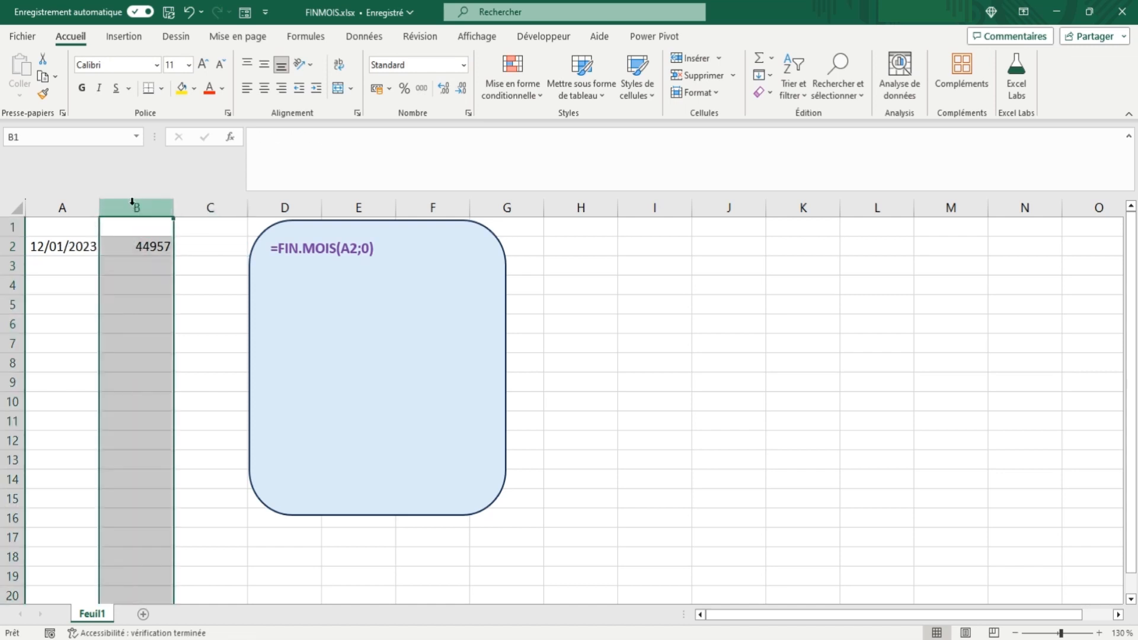
right_click(135, 209)
left_click(175, 417)
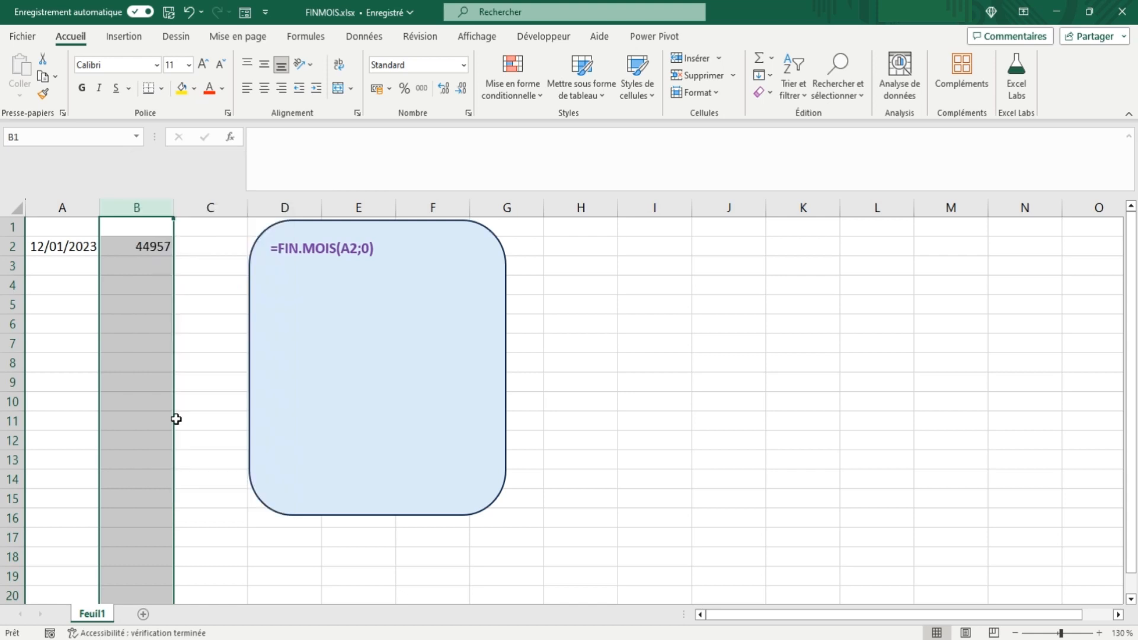
left_click(33, 337)
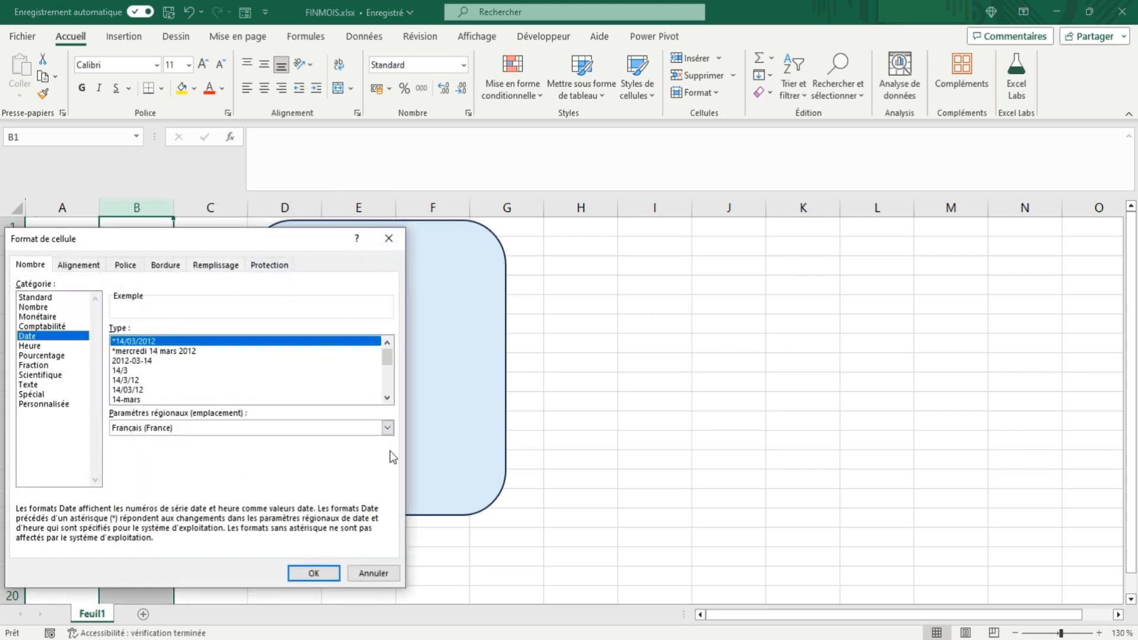
left_click(312, 574)
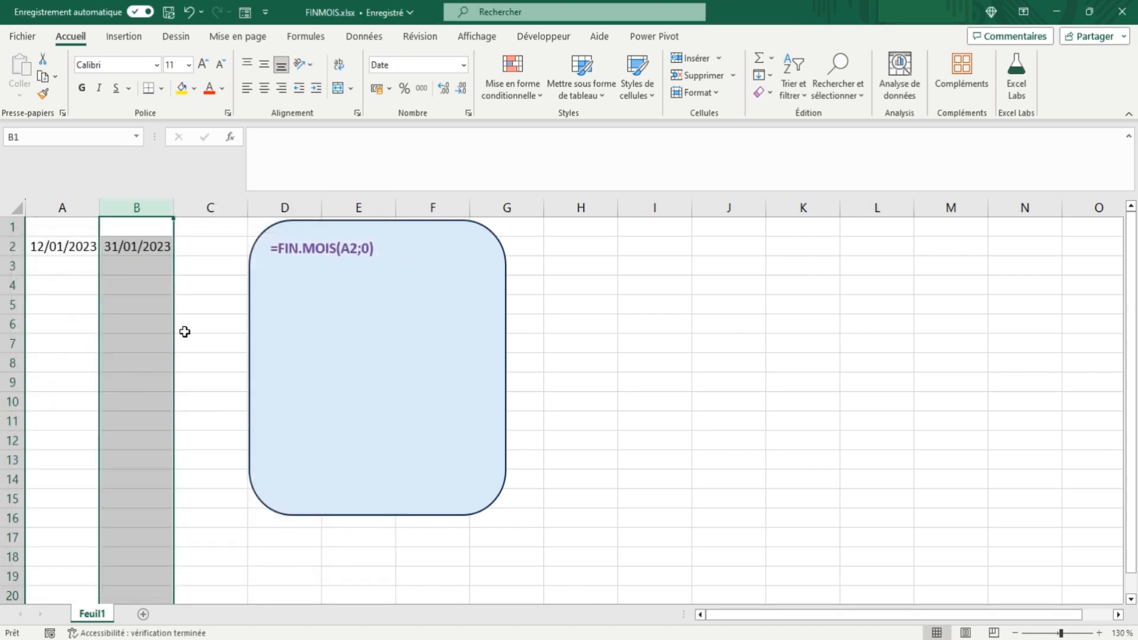
left_click(162, 247)
- Enter =FIN.MOIS(A2;3) in cell B3 to return the month end three months after the date in A2
left_click(138, 267)
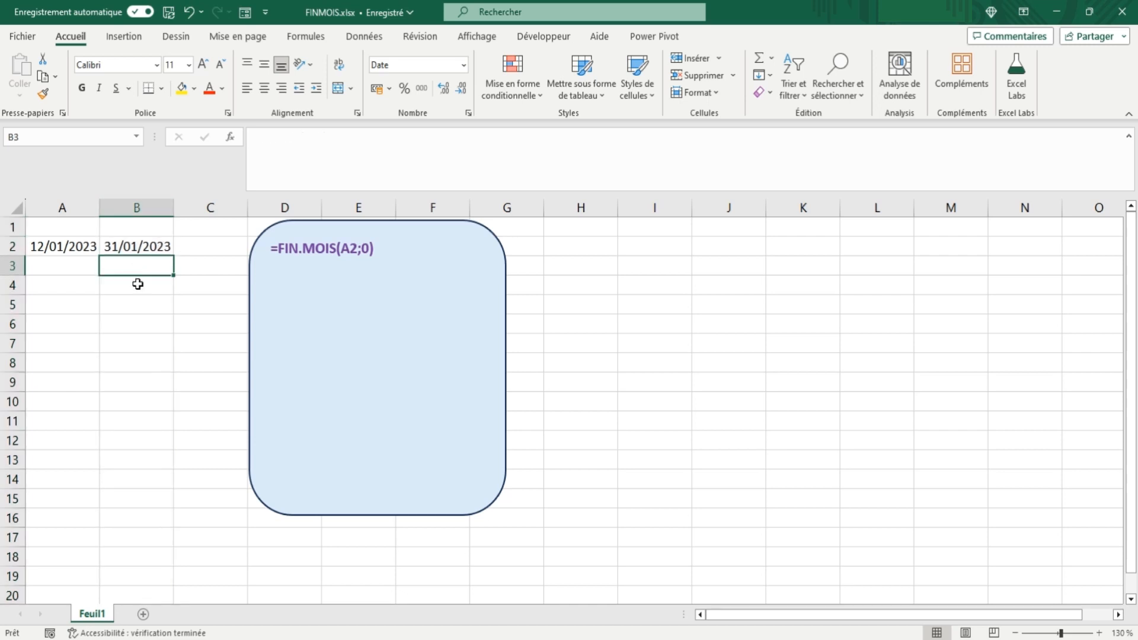
type("=fin")
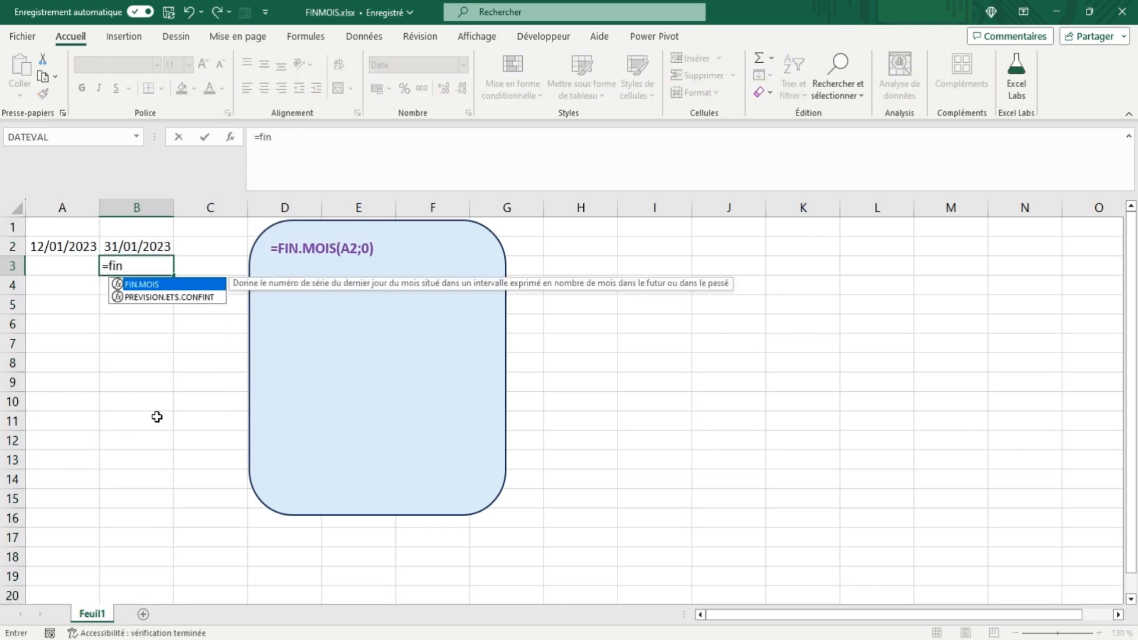
key("Tab")
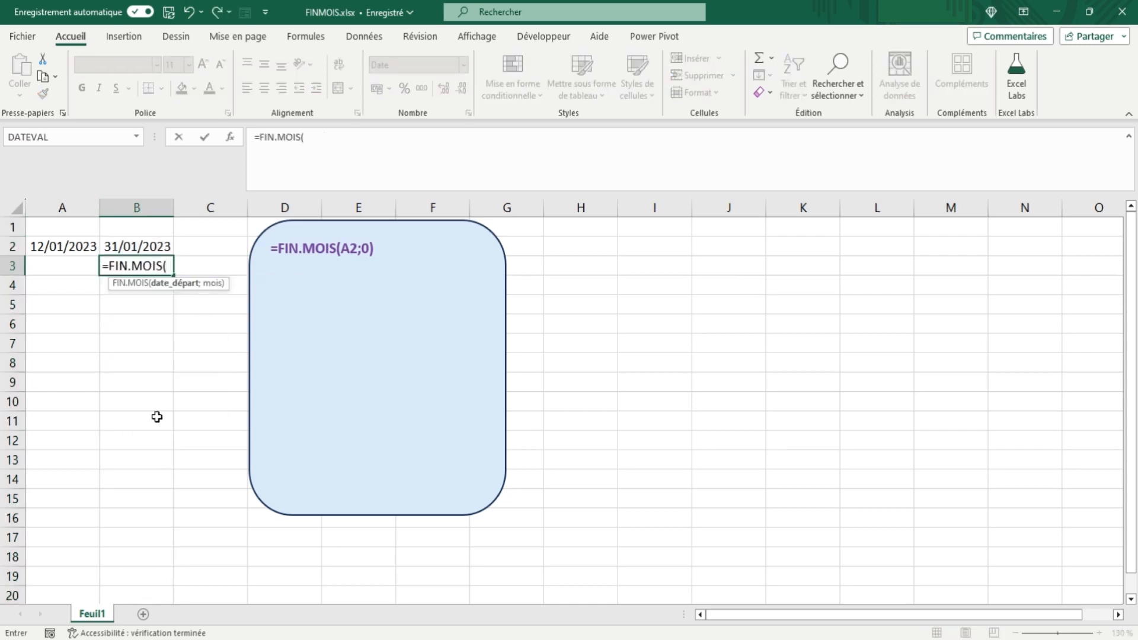
left_click(67, 248)
type(";")
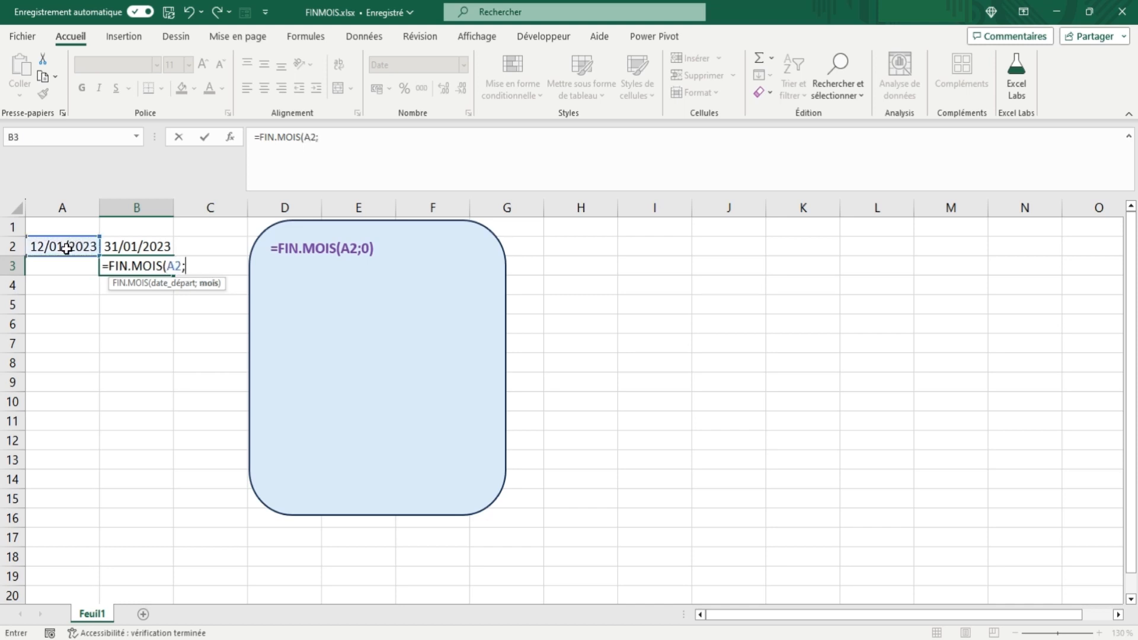
type("3)")
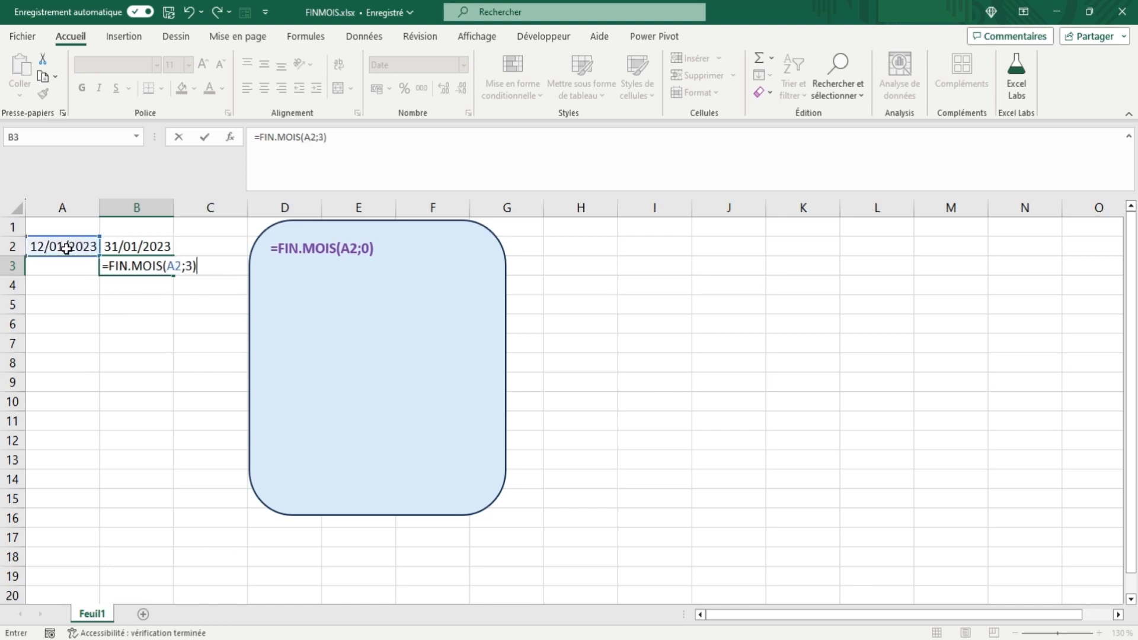
key("Tab")
left_click(132, 268)
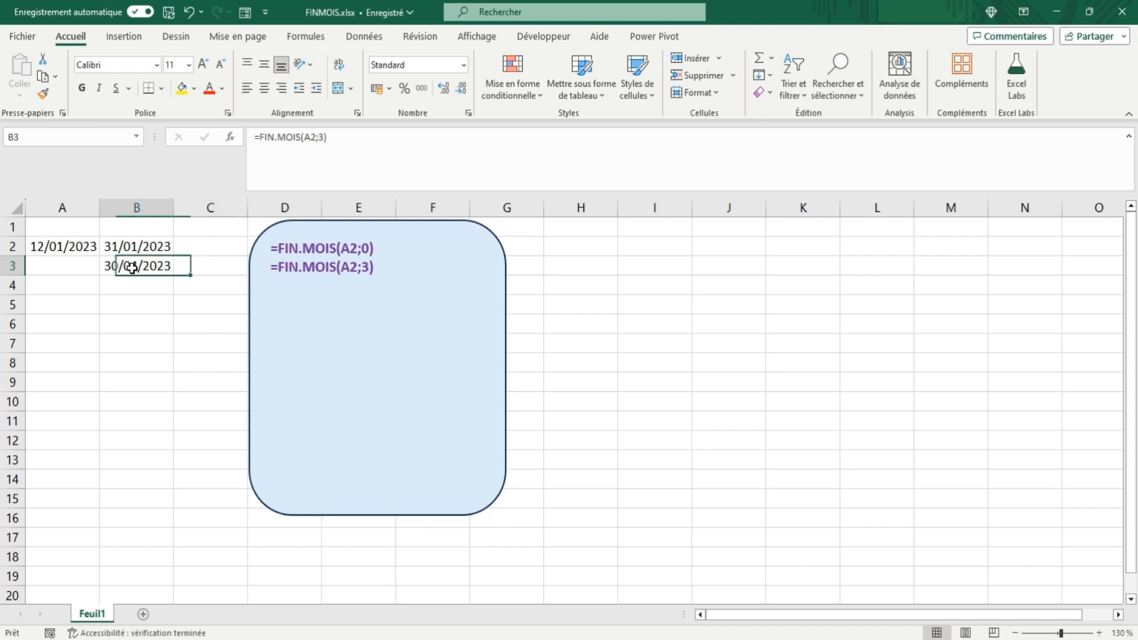
- Enter =FIN.MOIS(A2;-6) in cell B4 to return the month end six months before the date in A2
left_click(137, 287)
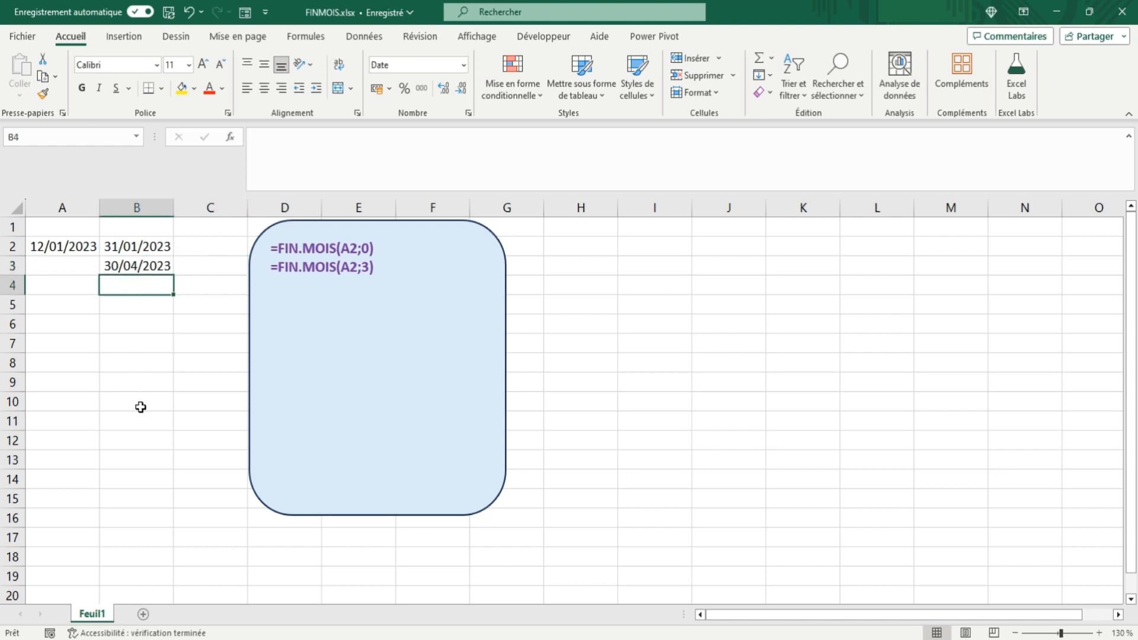
type("=fin")
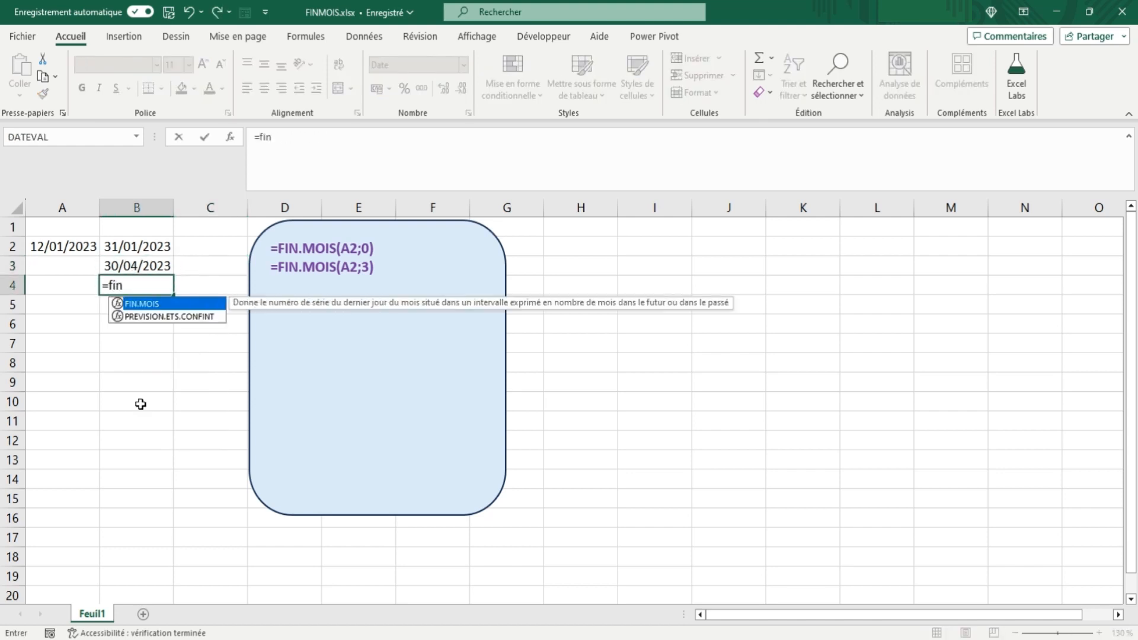
key("Tab")
left_click(60, 248)
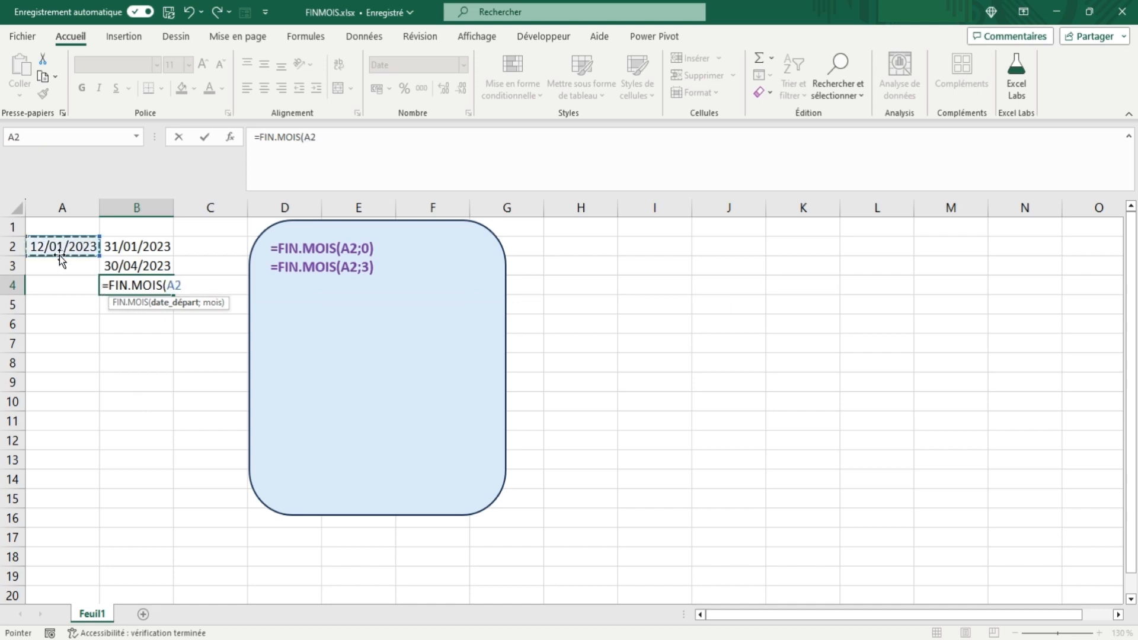
type(";")
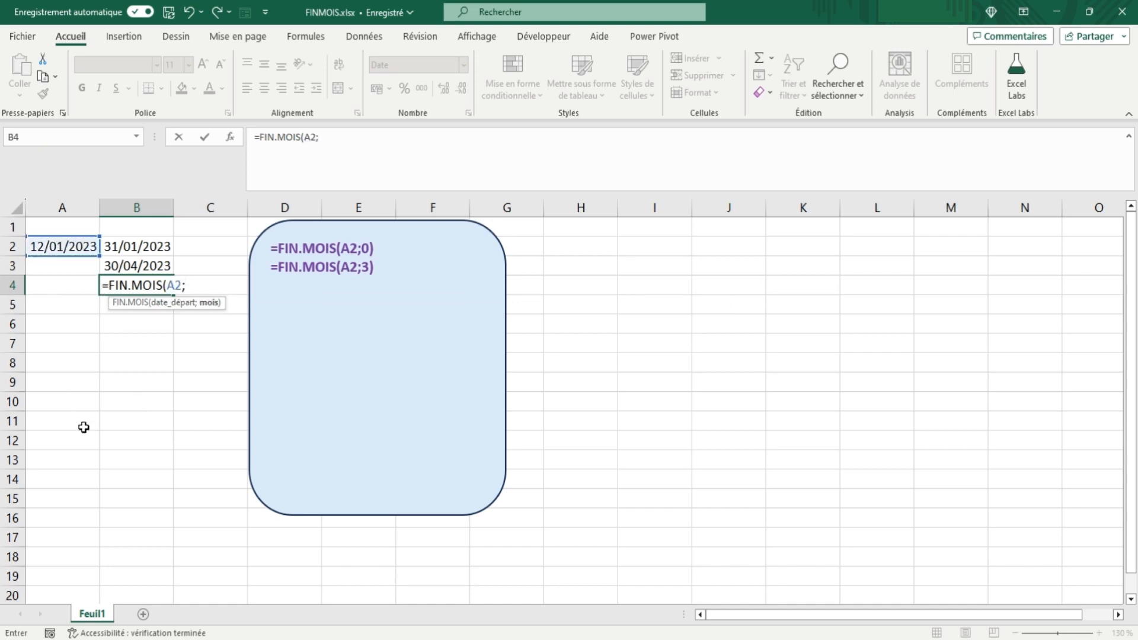
type("-6)")
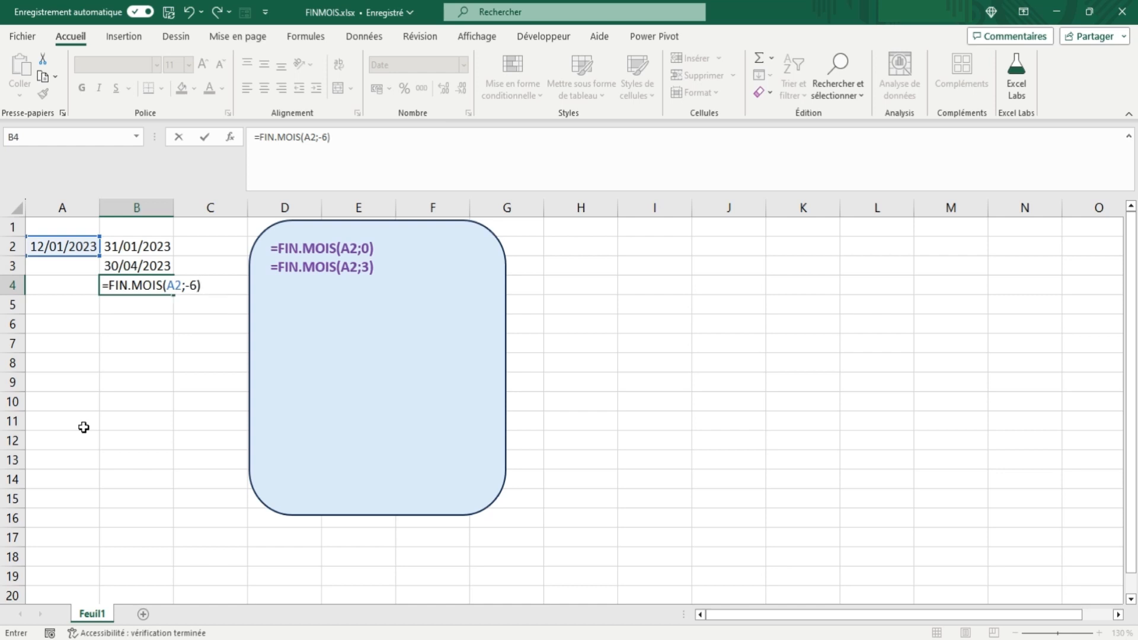
key("Tab")
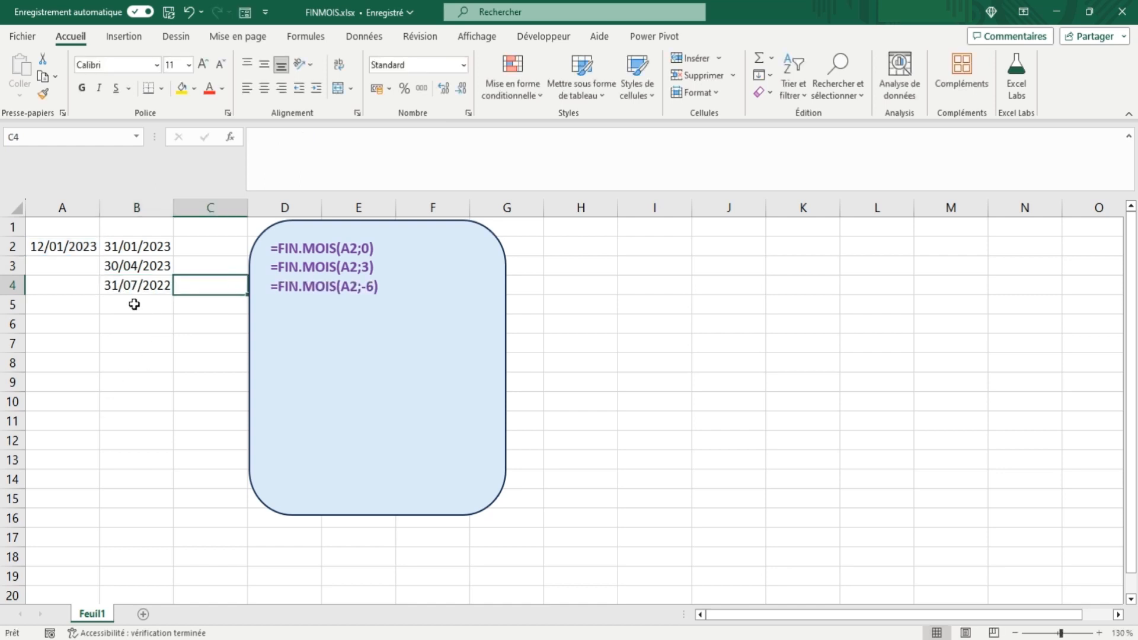
- Enter =FIN.MOIS(A2;1)+15 in cell B5 to get the date 15 days after the following month's end
left_click(134, 304)
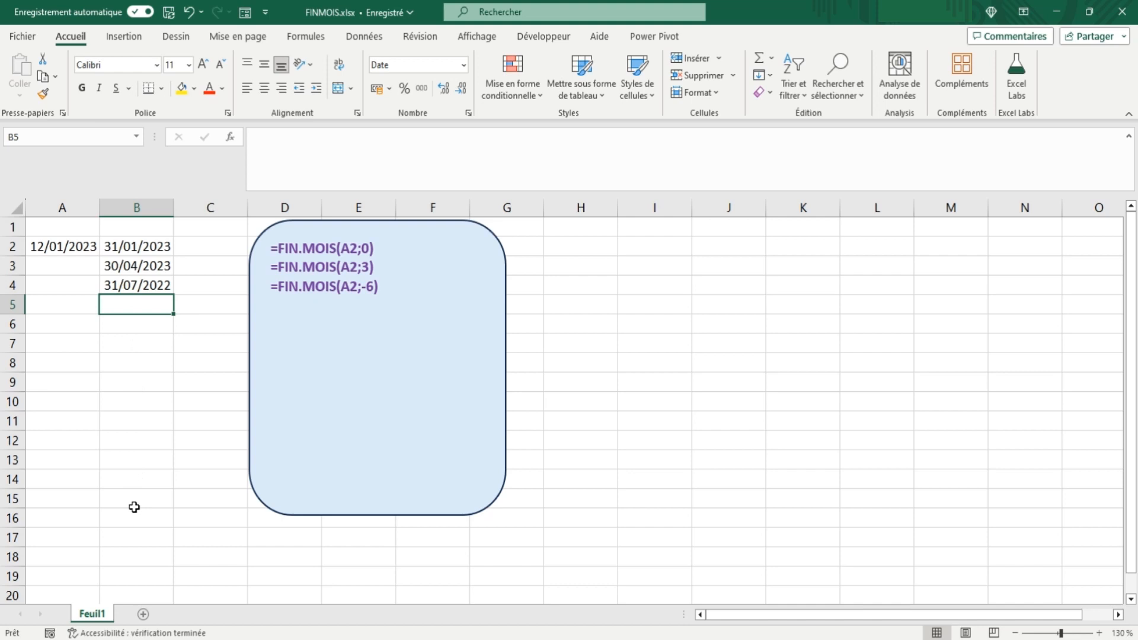
type("=")
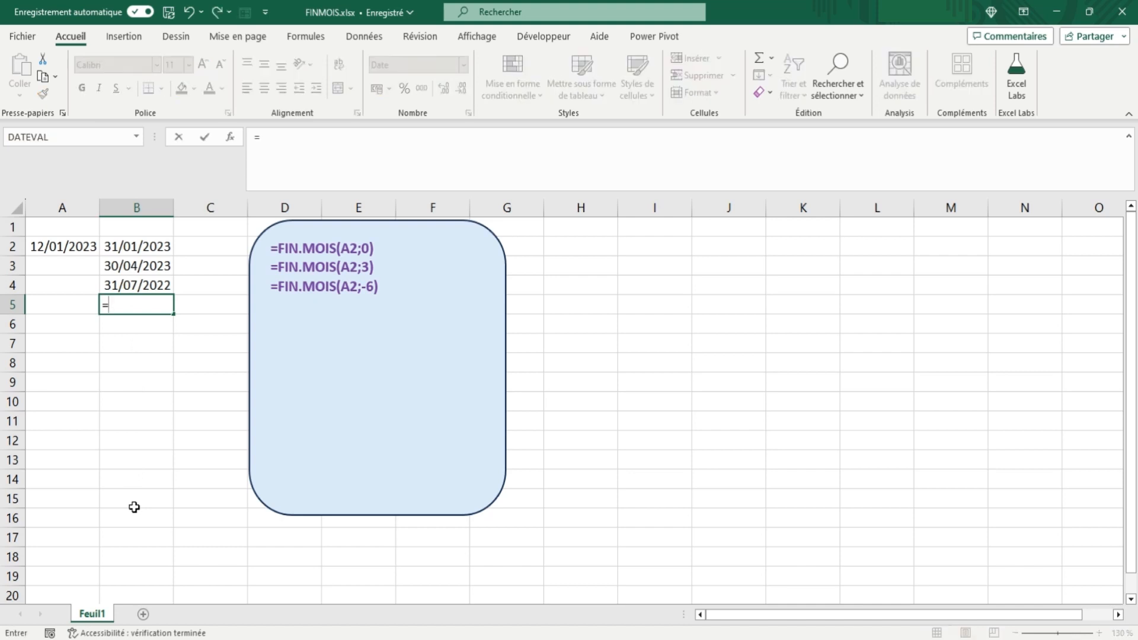
type("fin")
key("Tab")
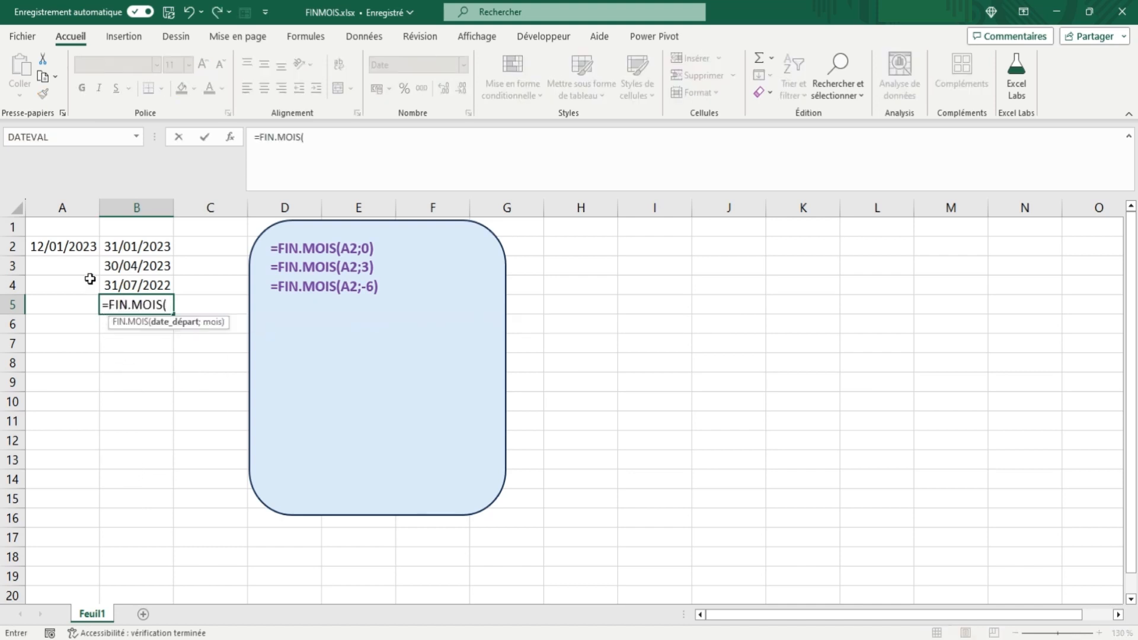
left_click(59, 248)
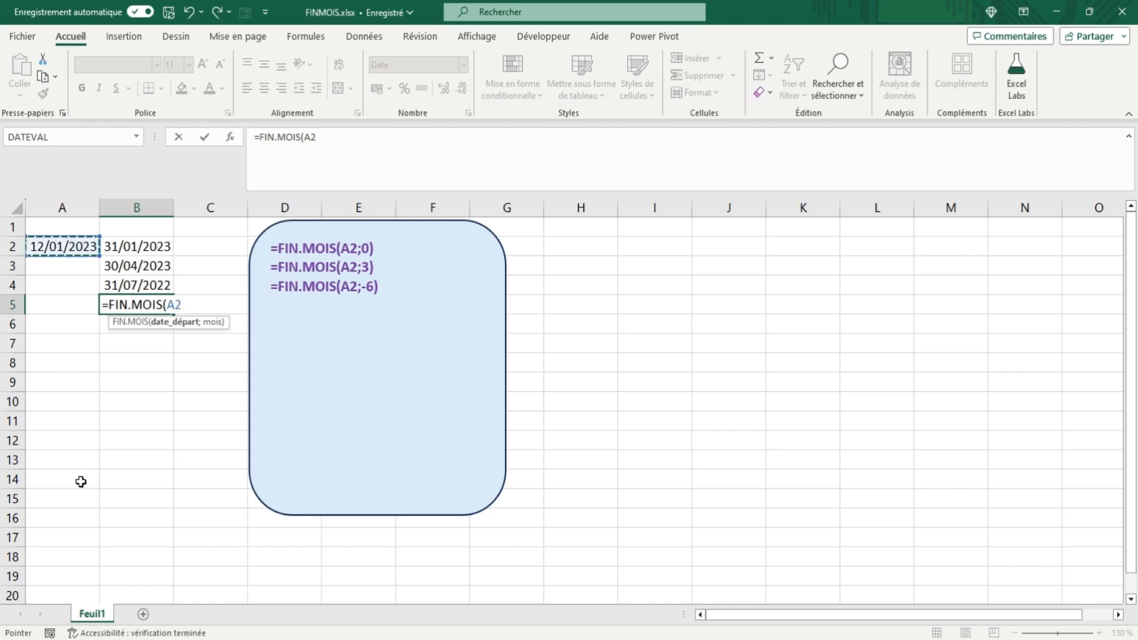
type(";1")
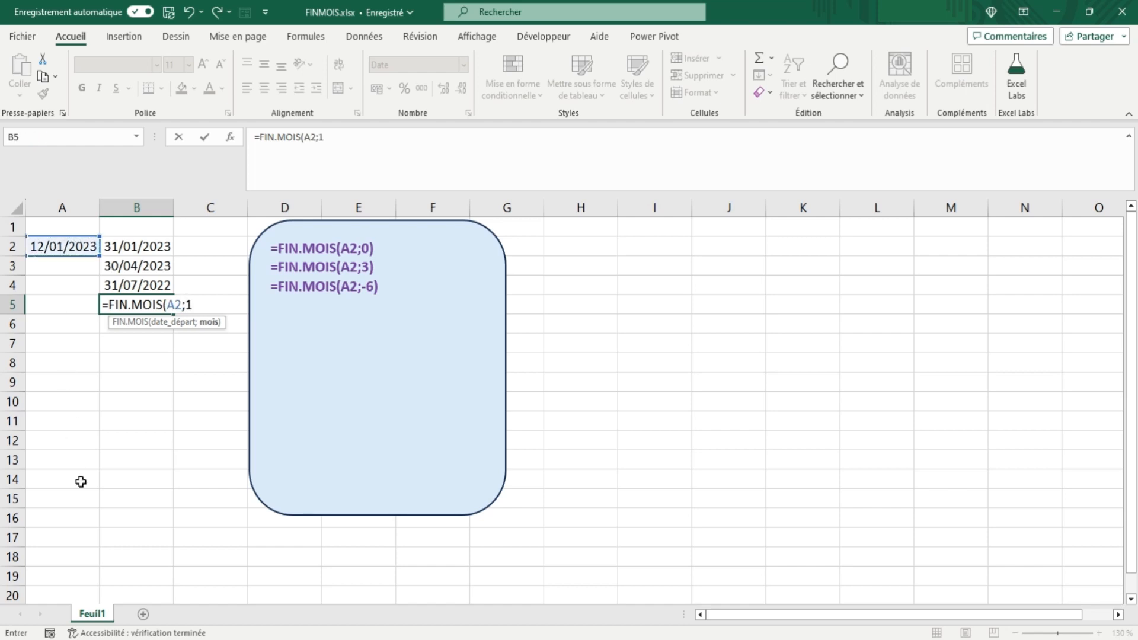
type(")")
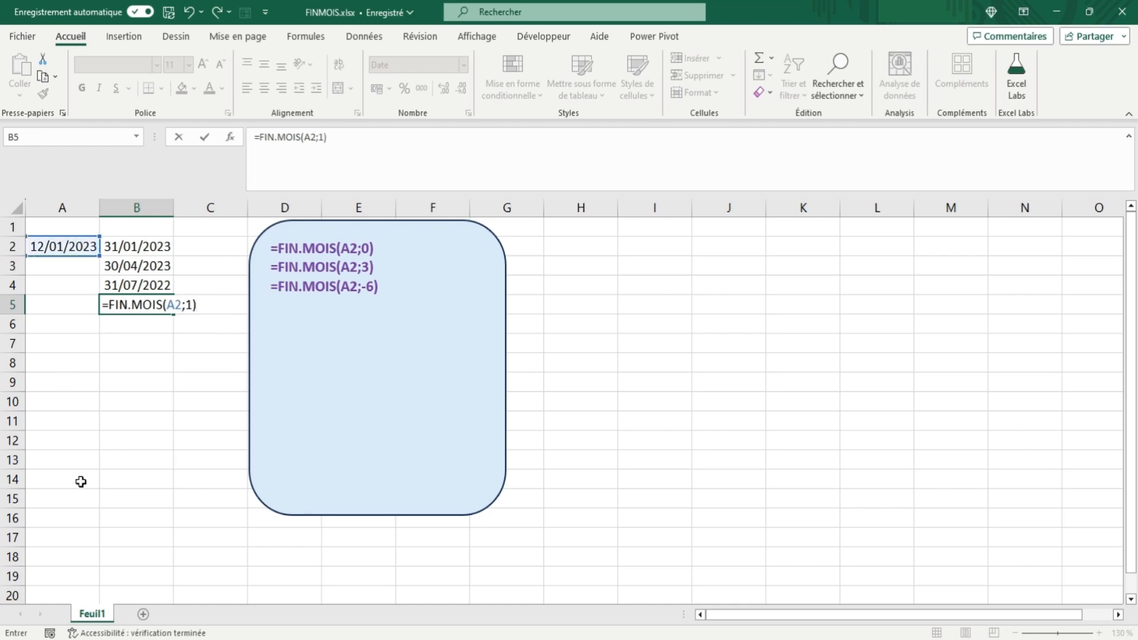
type("+15")
key("Tab")
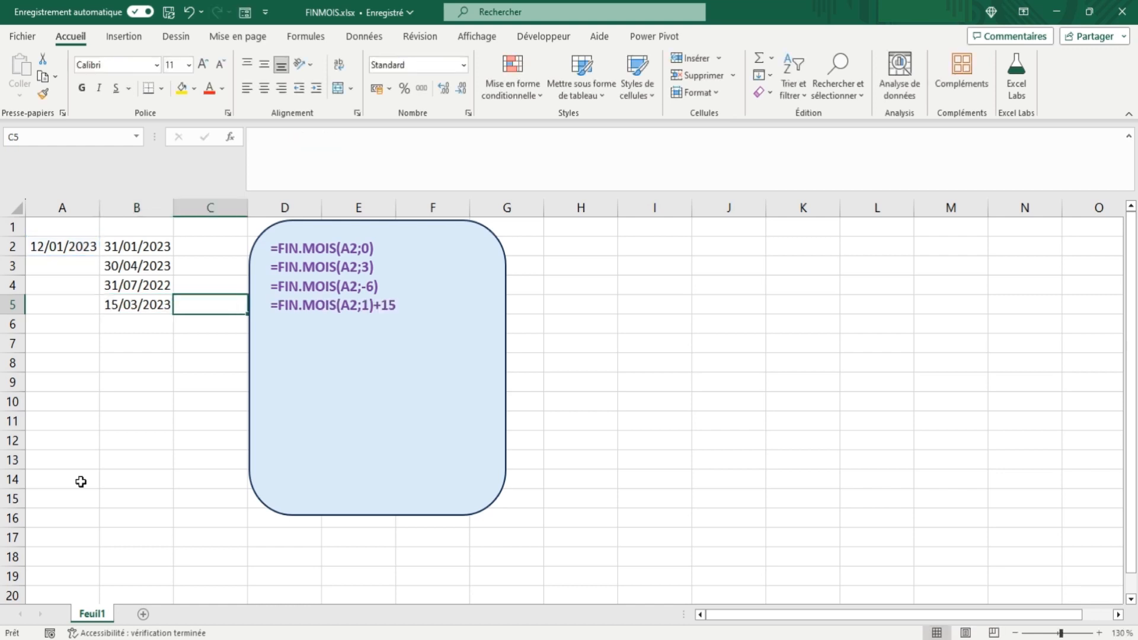
left_click(129, 304)
- Enter =FIN.MOIS(A2;2)+1 in cell B6 to get the day after the month end two months ahead
left_click(138, 331)
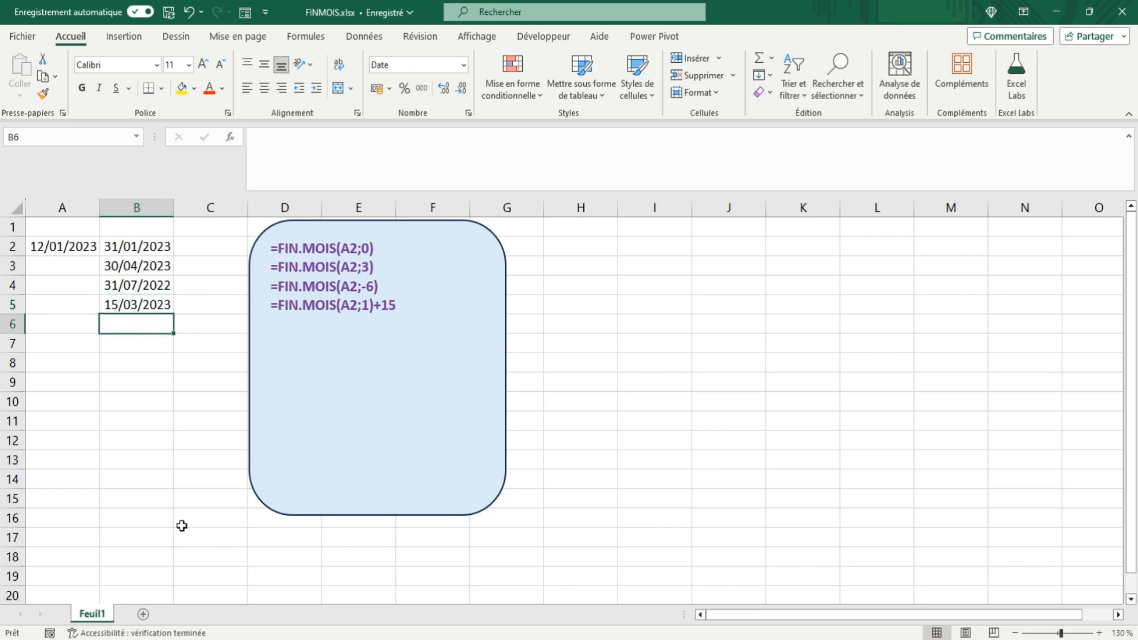
type("=fin")
key("Tab")
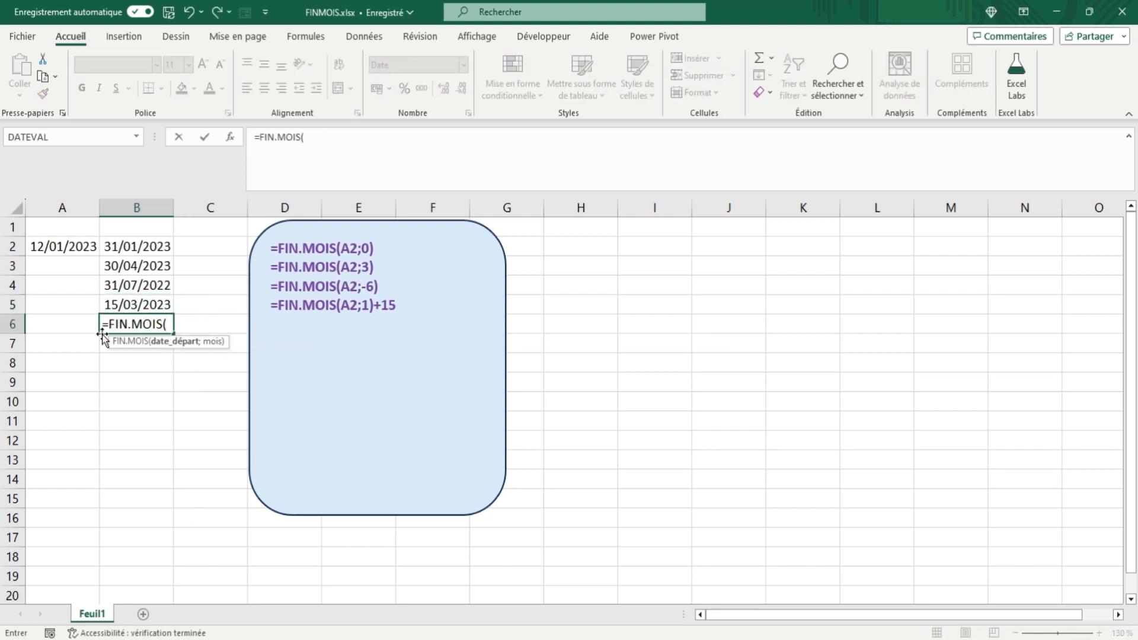
left_click(59, 246)
type(";")
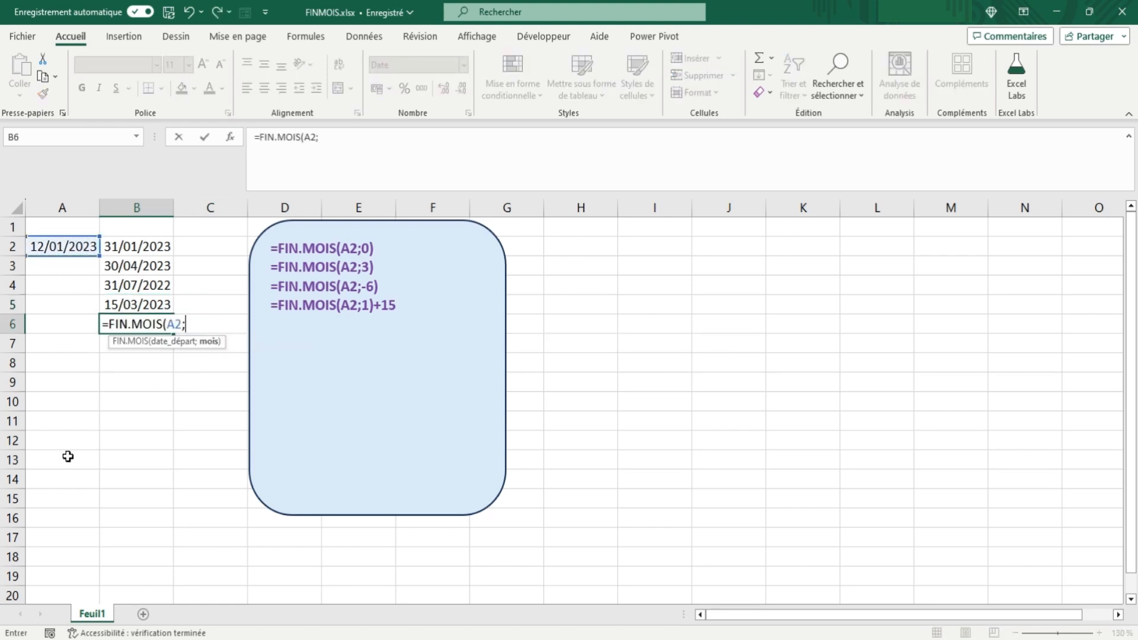
type("2)")
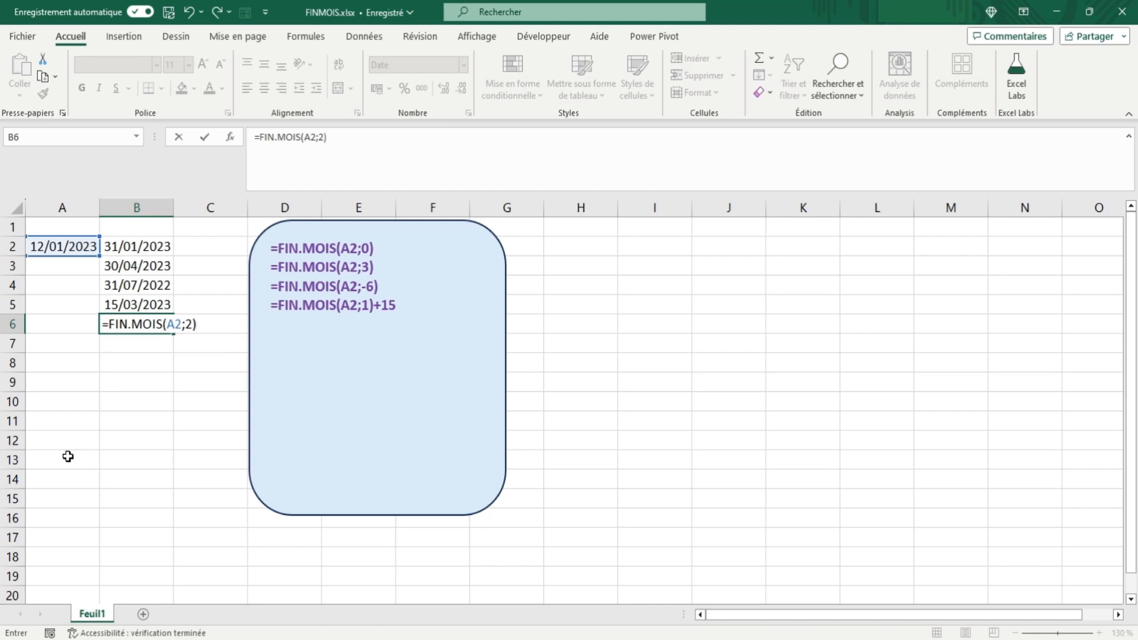
type("+1")
key("Tab")
left_click(142, 327)
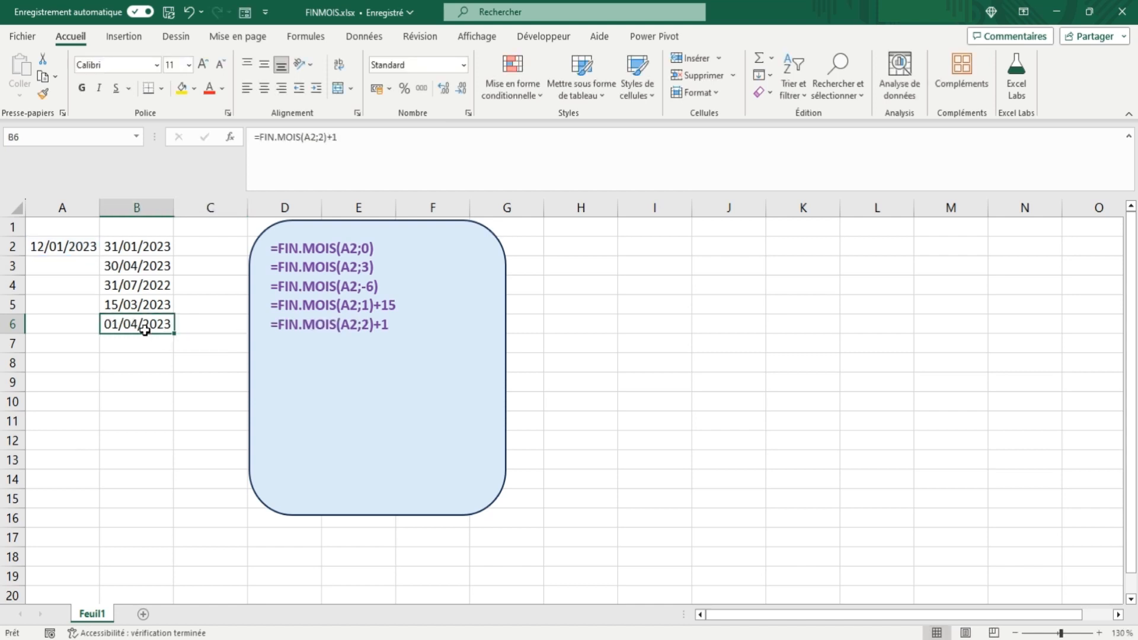
- Enter =MOIS.DECALER(A2;2) in cell B7 to return the date two months after the date in A2
left_click(141, 344)
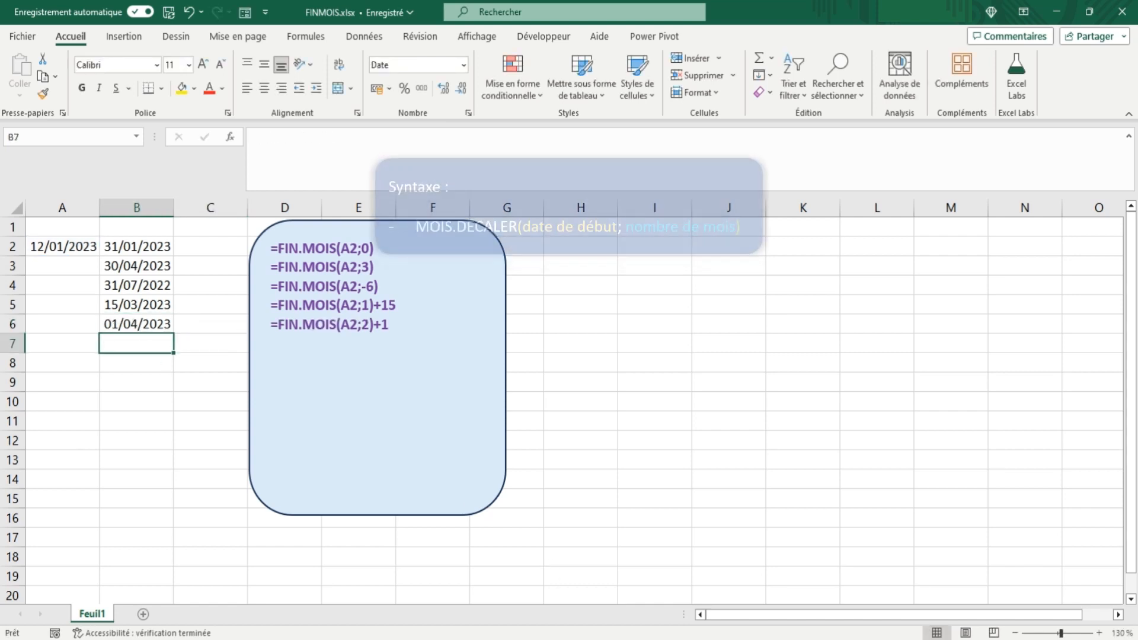
type("=mois")
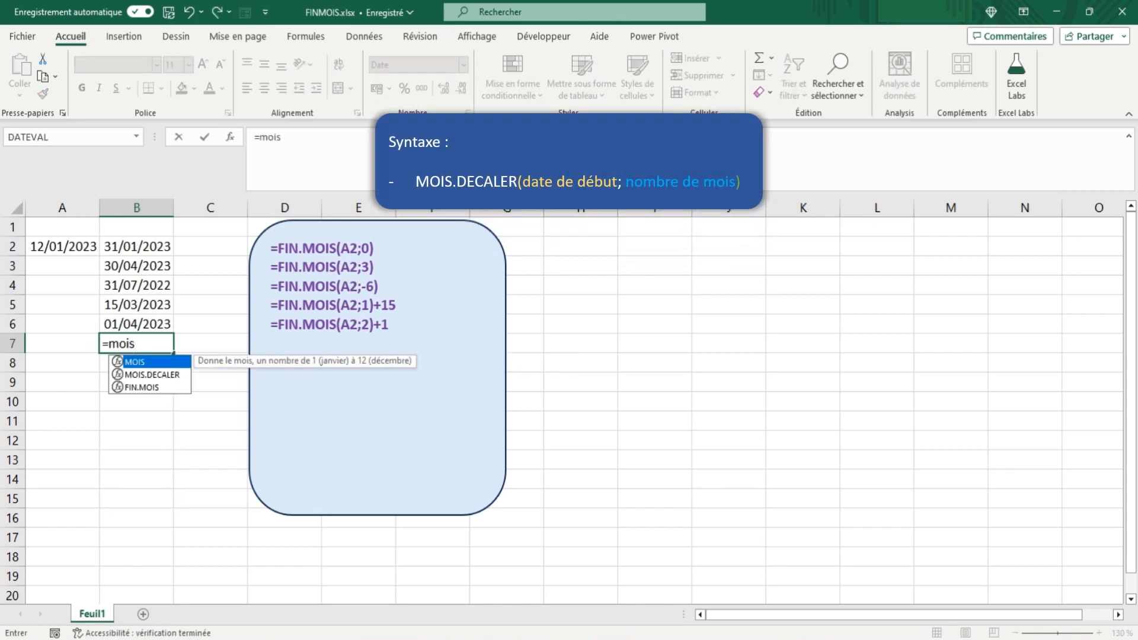
key("Down")
key("Tab")
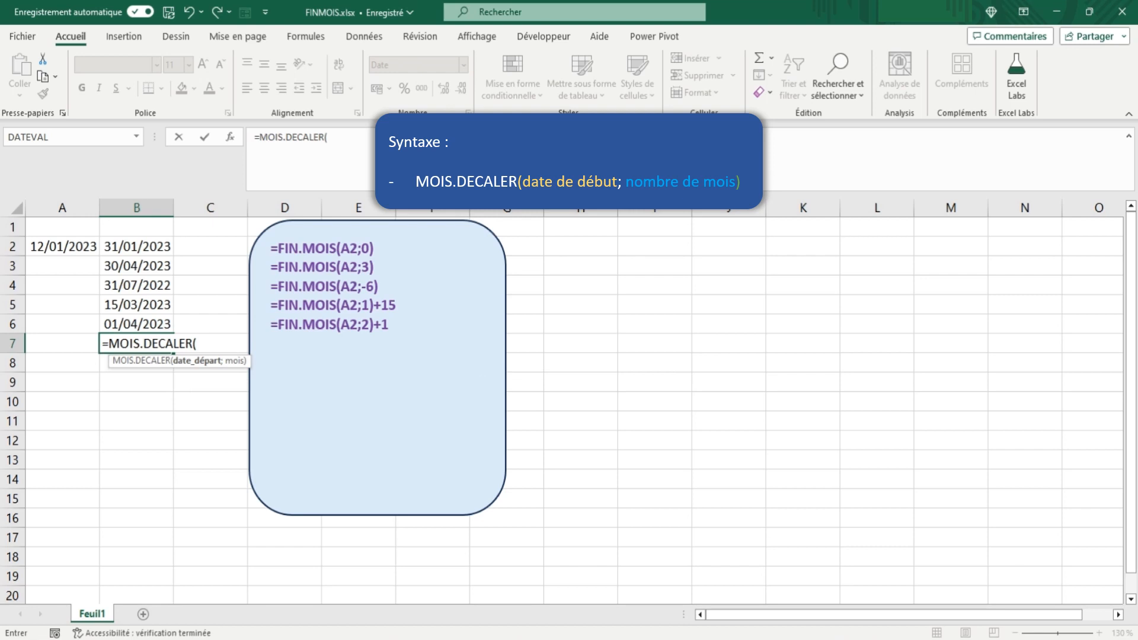
left_click(67, 249)
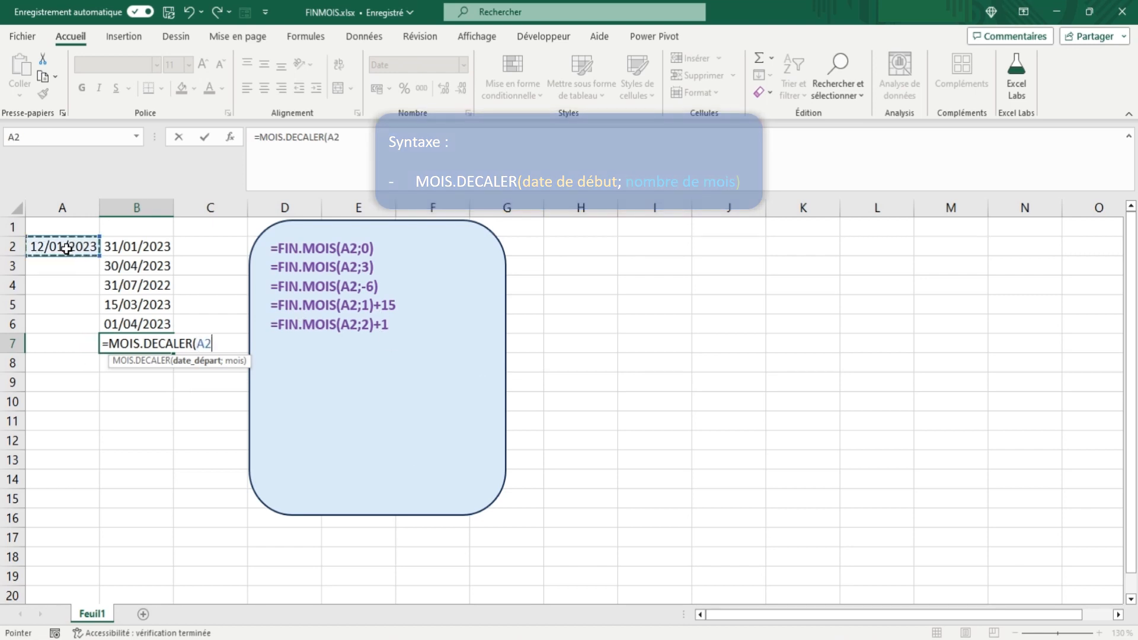
type(";")
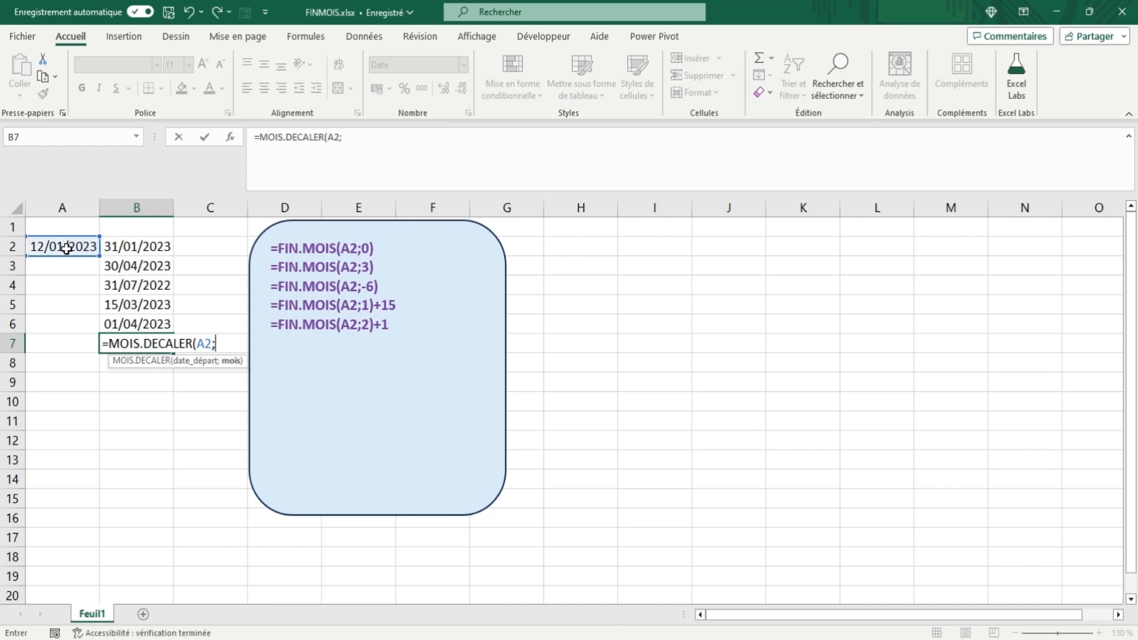
type("2)")
key("Tab")
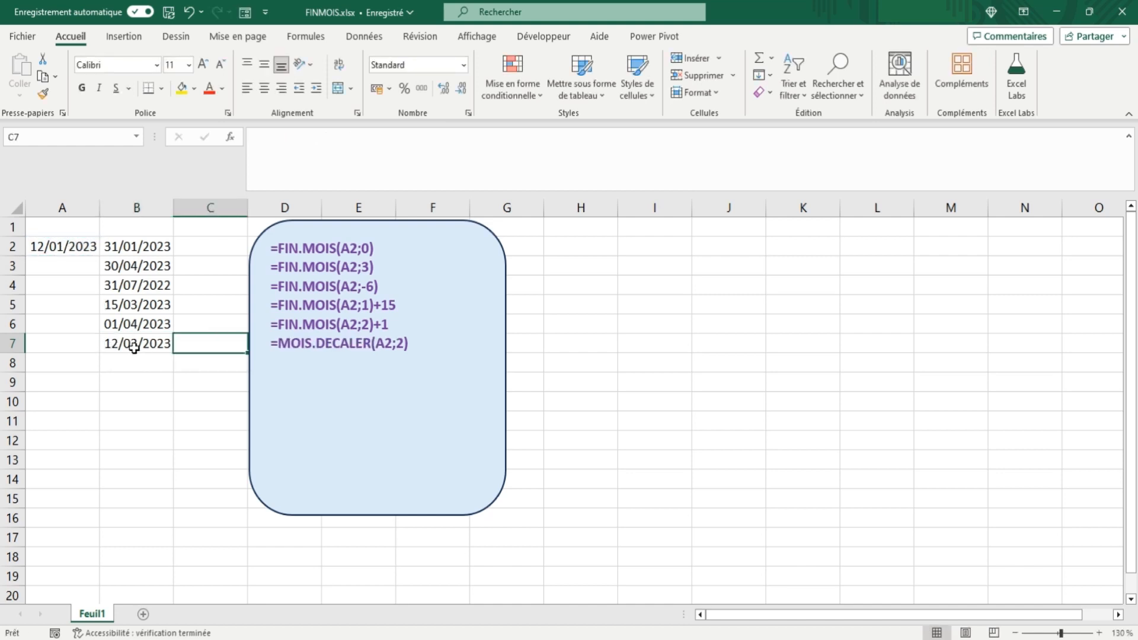
left_click(134, 348)
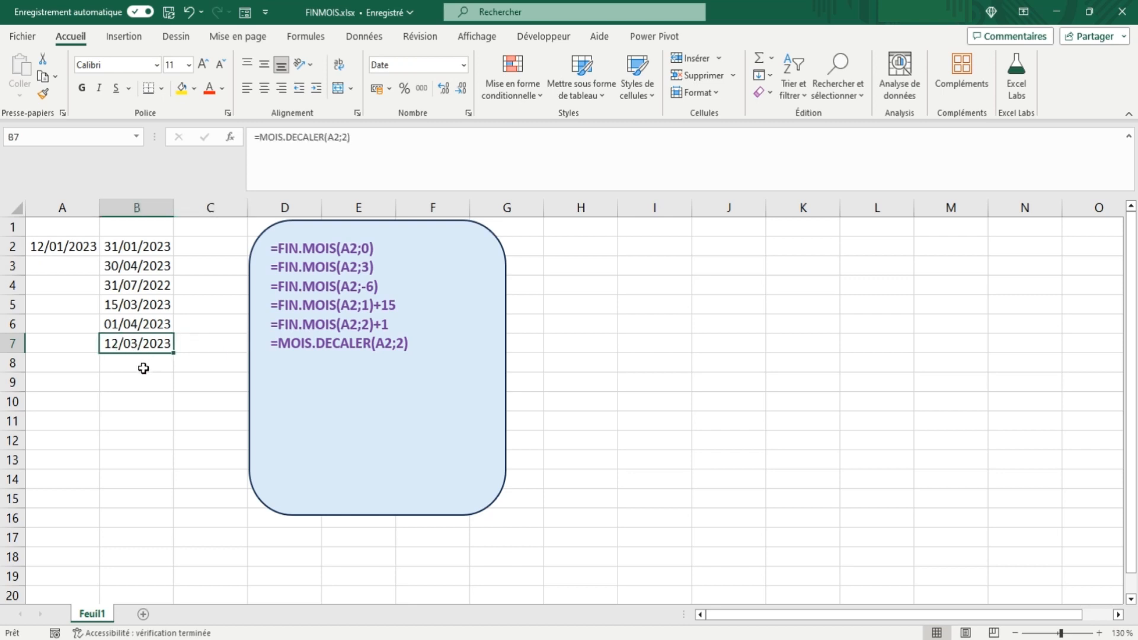
- Enter =MOIS.DECALER(A2;-6) in cell B8 to return the date six months before the date in A2
left_click(143, 369)
type("=mois")
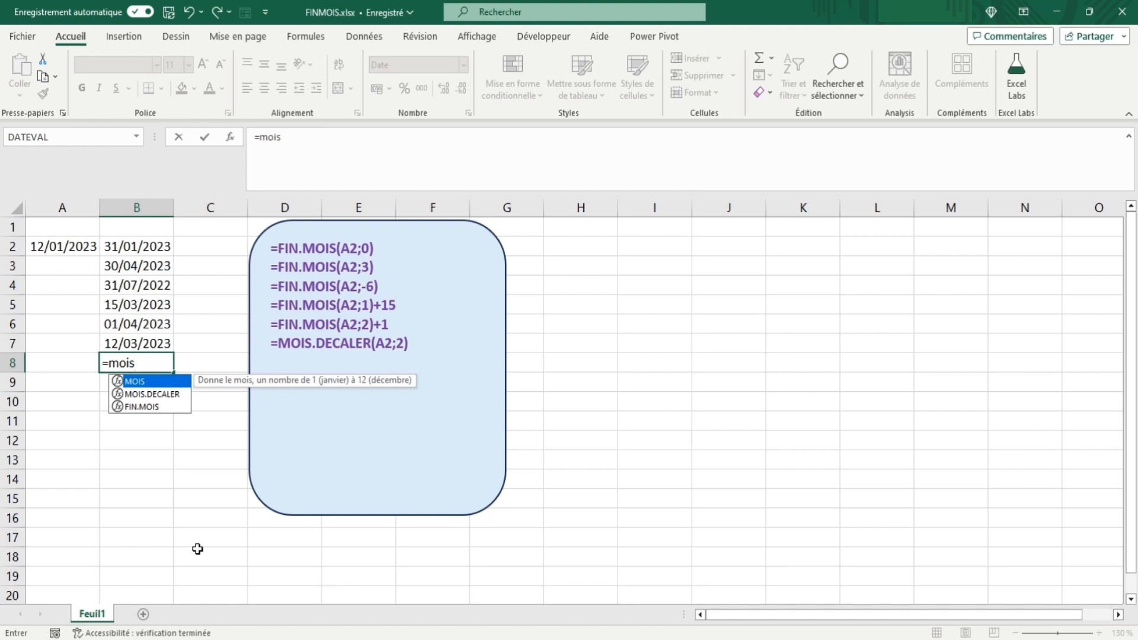
key("Down")
key("Tab")
left_click(76, 248)
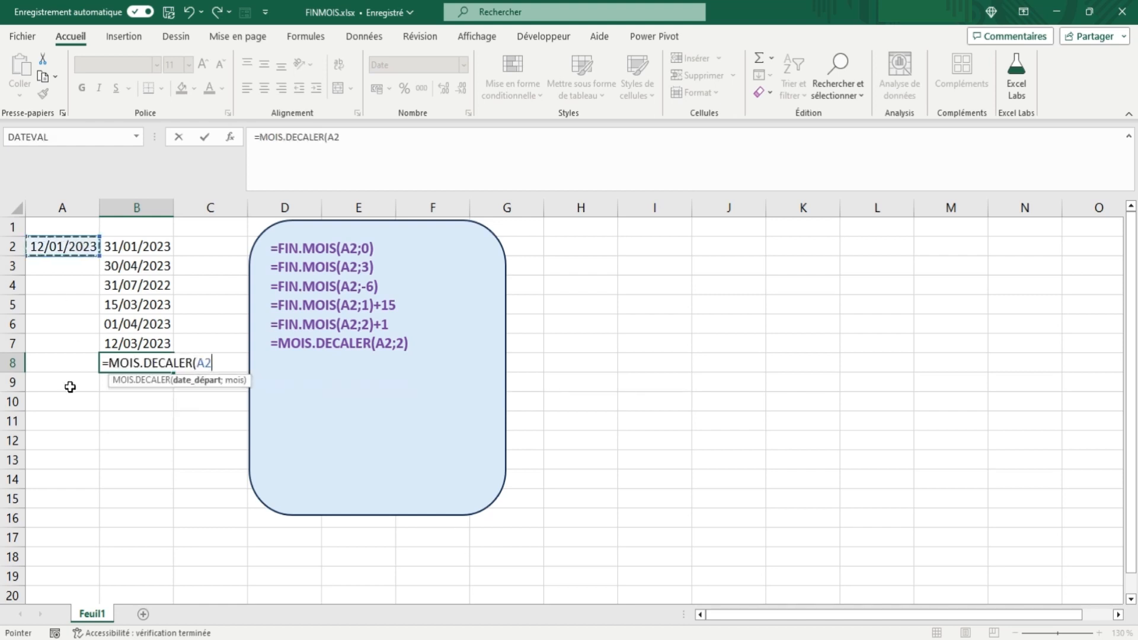
type(";-6")
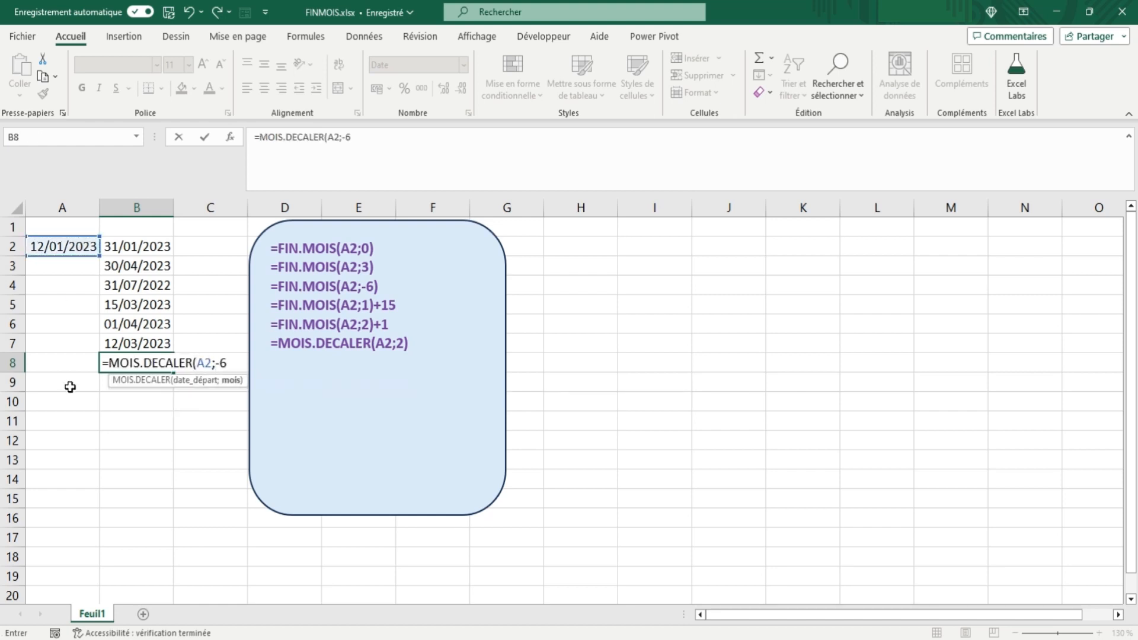
key("Tab")
left_click(136, 367)
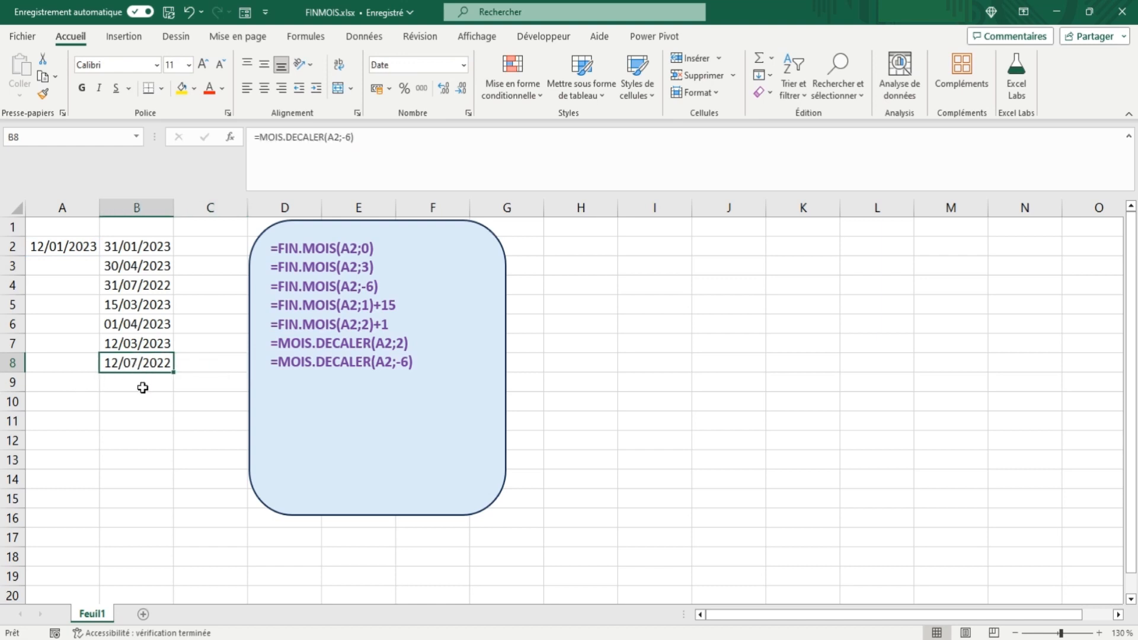
- Enter =MOIS.DECALER(A2;0) in cell B9 to return the date in A2 with no month offset
left_click(145, 386)
type("=MOIS")
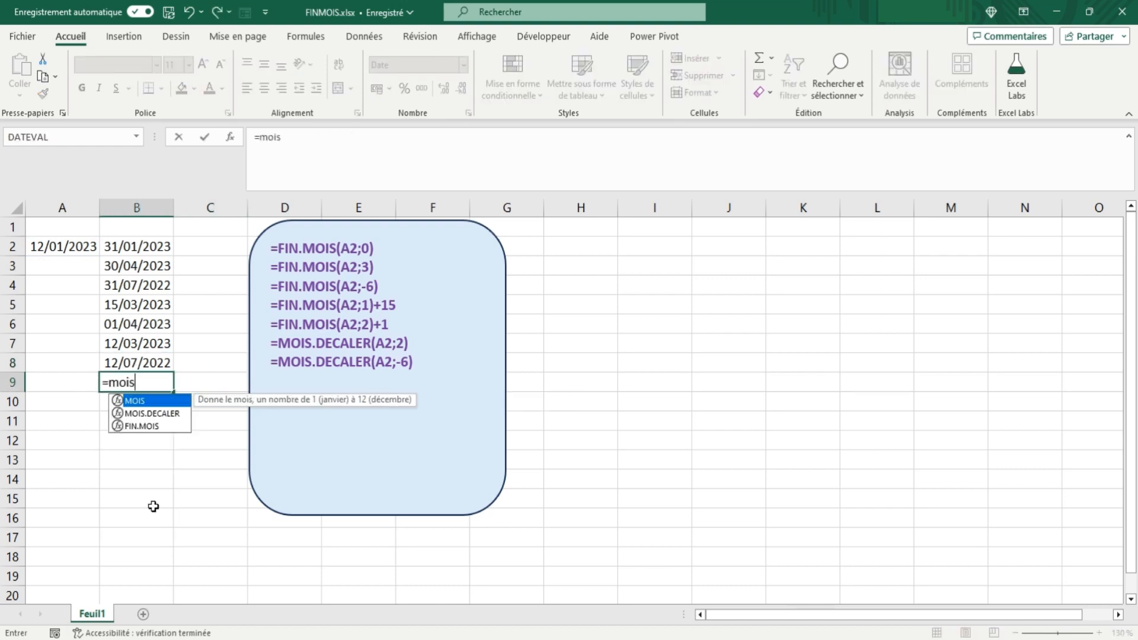
key("Down")
key("Tab")
left_click(57, 249)
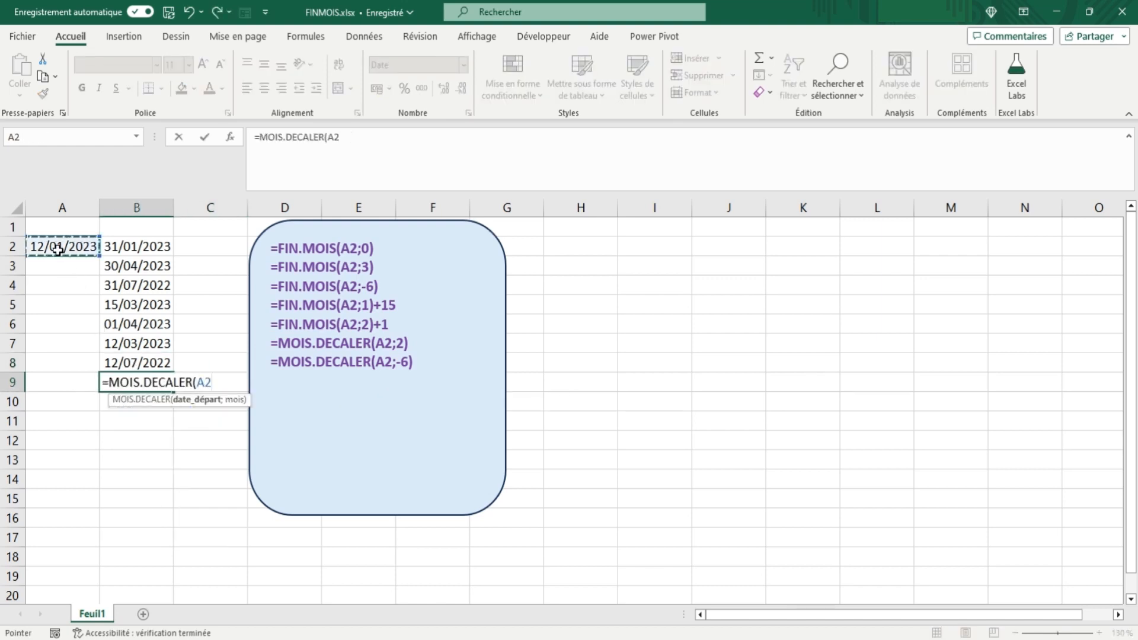
type(";0")
key("Tab")
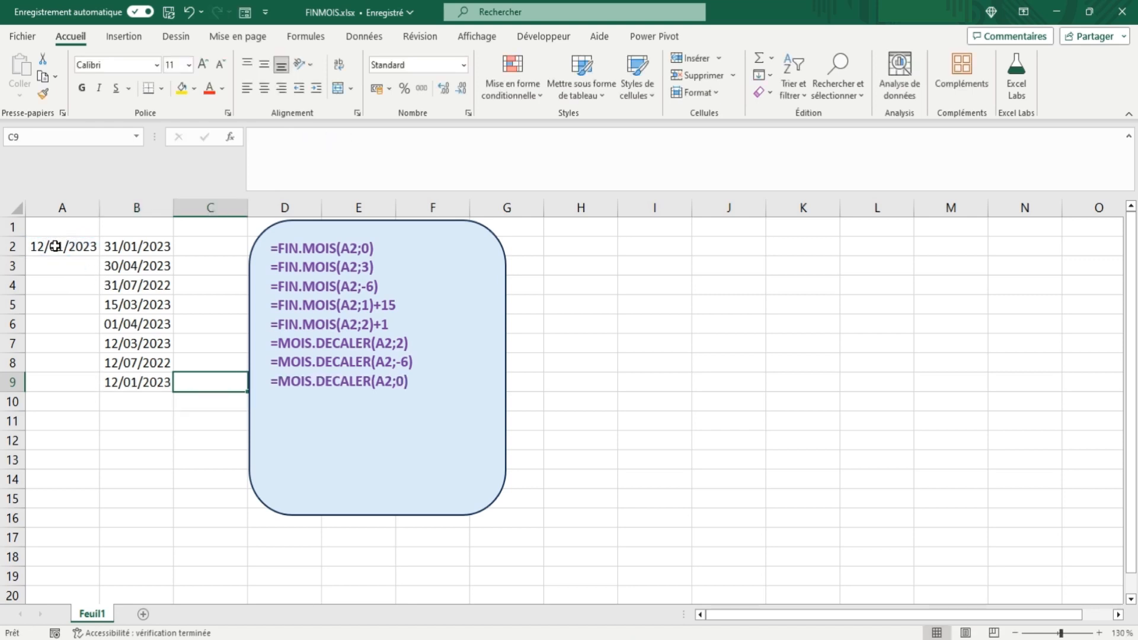
- Change the start date in cell A2 to 31/01/2023
left_click(54, 246)
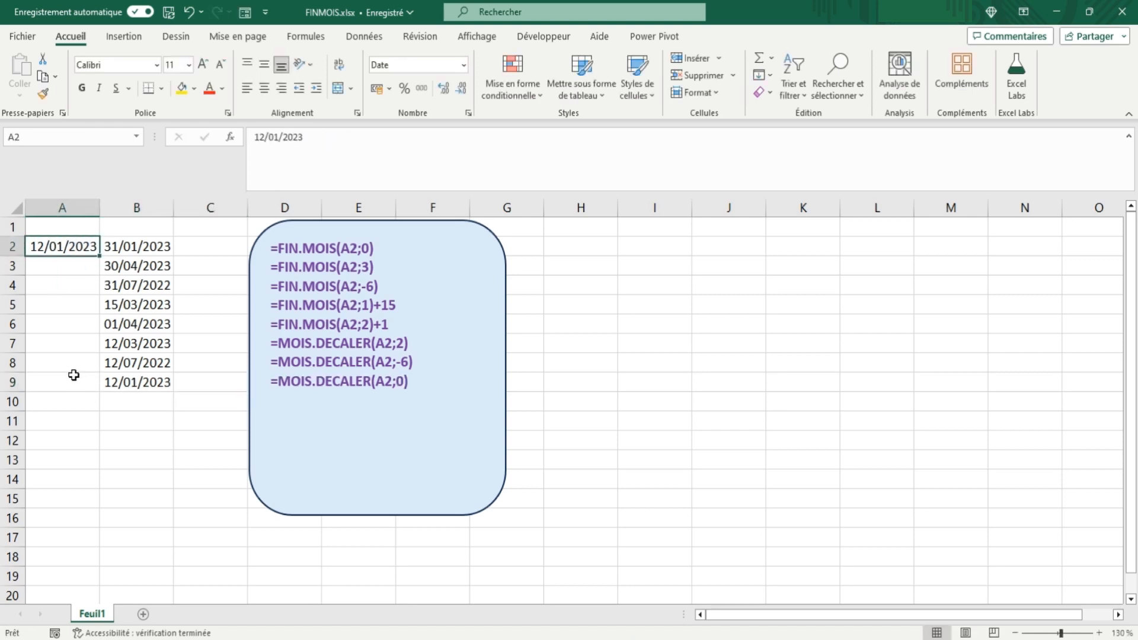
type("31/01/2023")
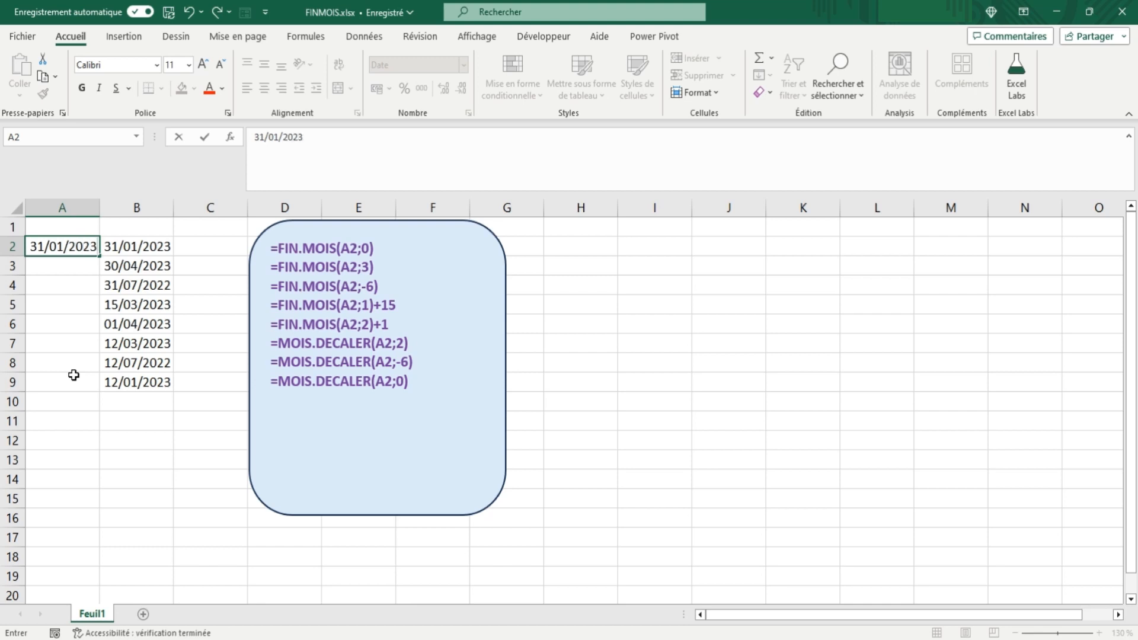
key("Tab")
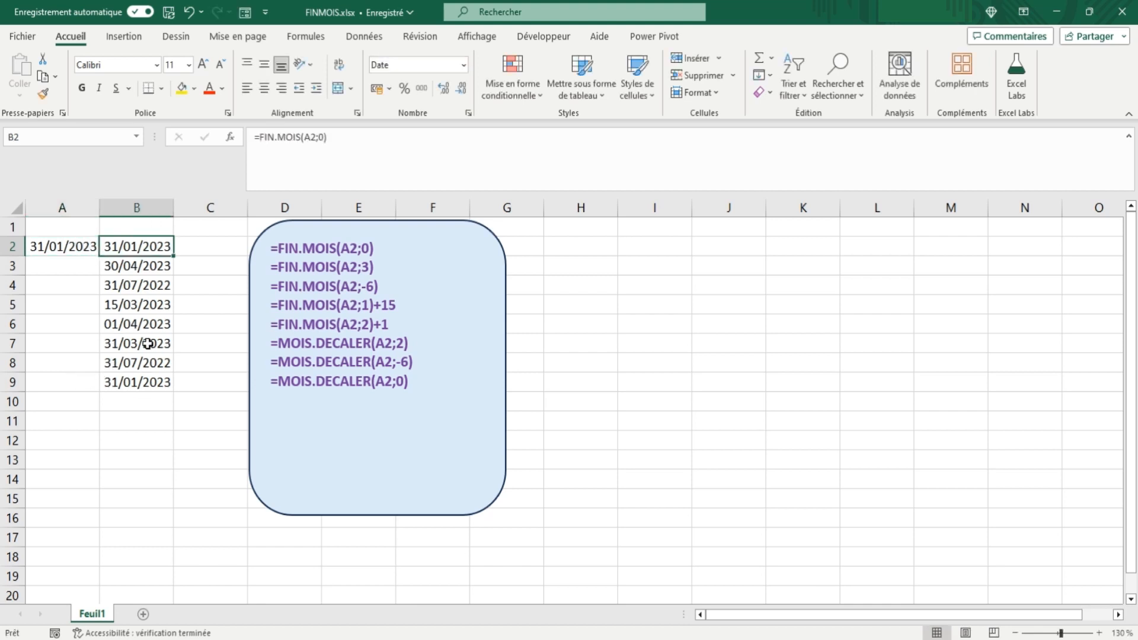
- Change the month offset in B7's MOIS.DECALER formula to 1 and compare its result with the date in A2
left_click(147, 344)
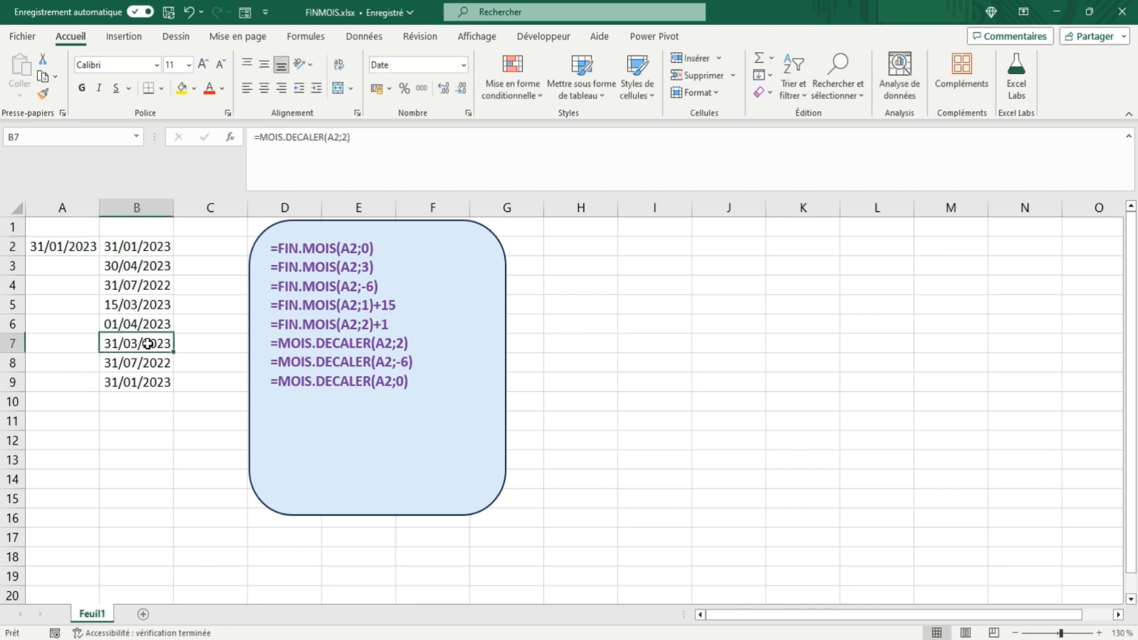
left_click(349, 136)
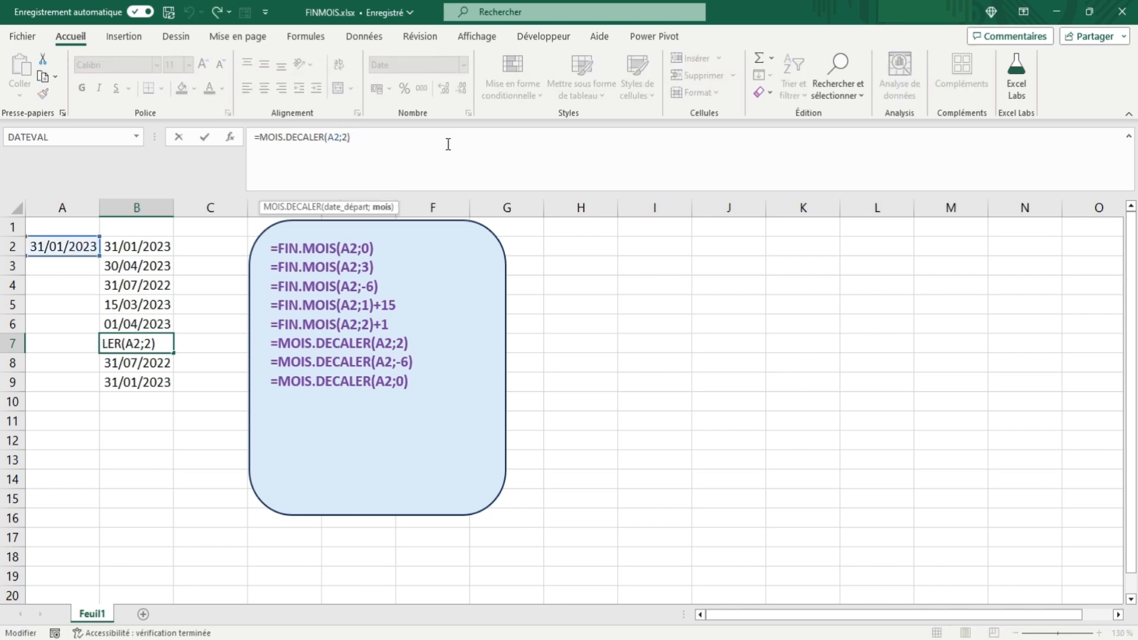
key("BackSpace")
type("1")
key("Tab")
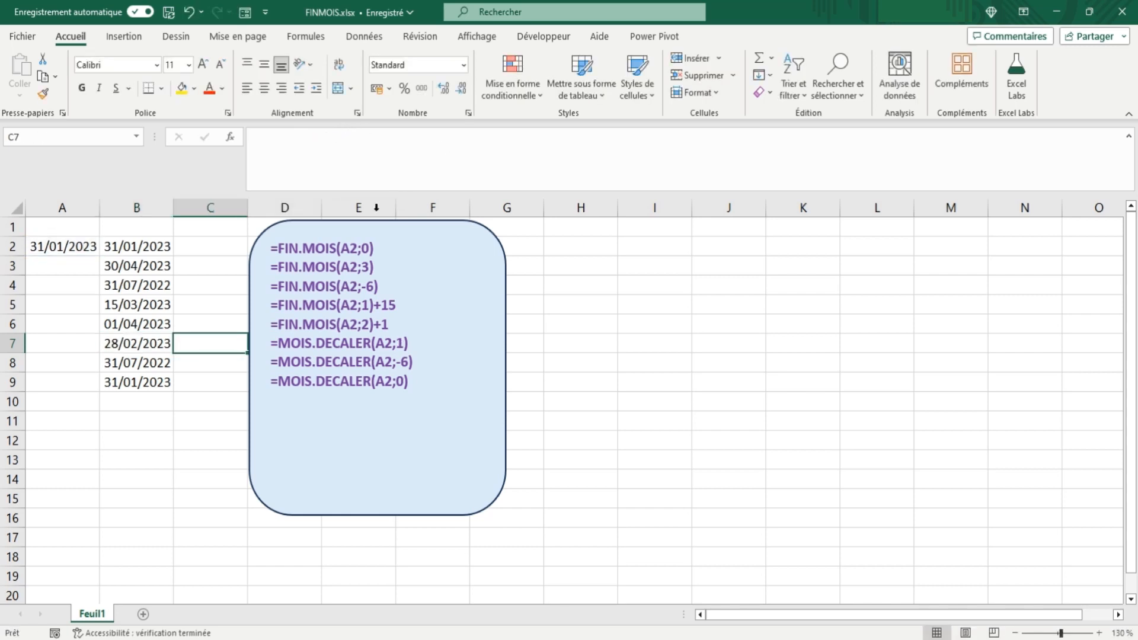
left_click(126, 344)
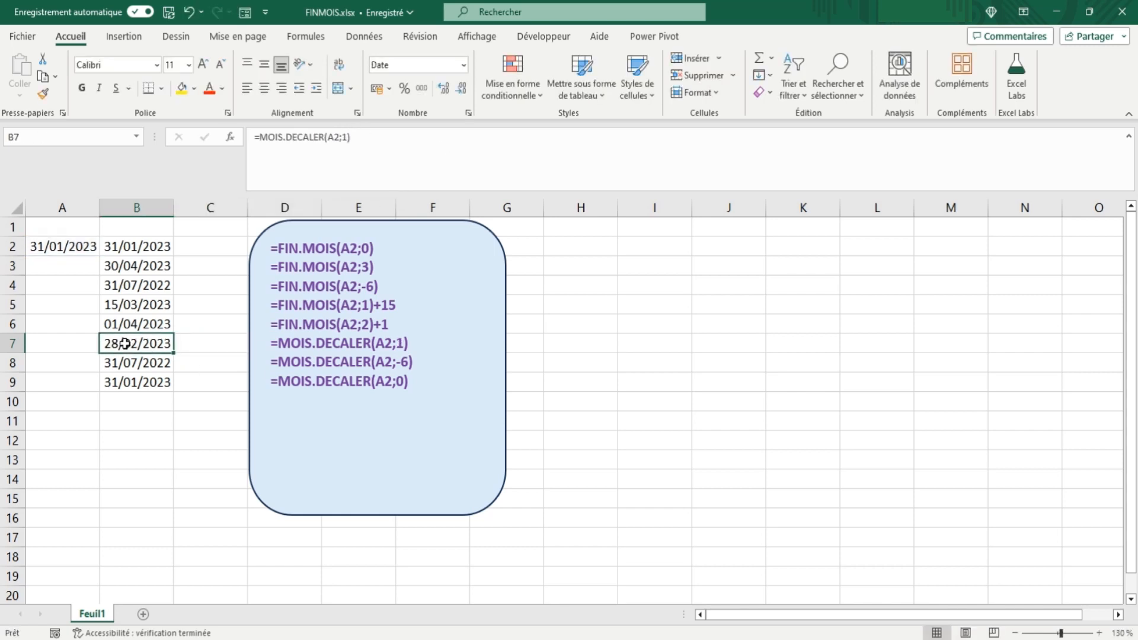
left_click(41, 250)
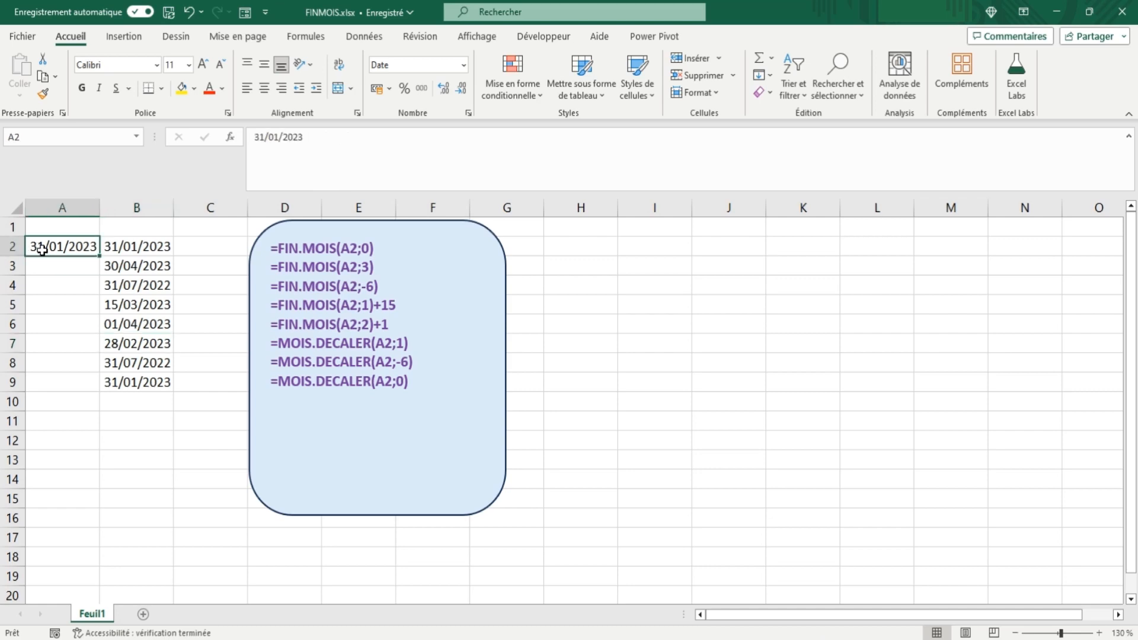
left_click(144, 402)
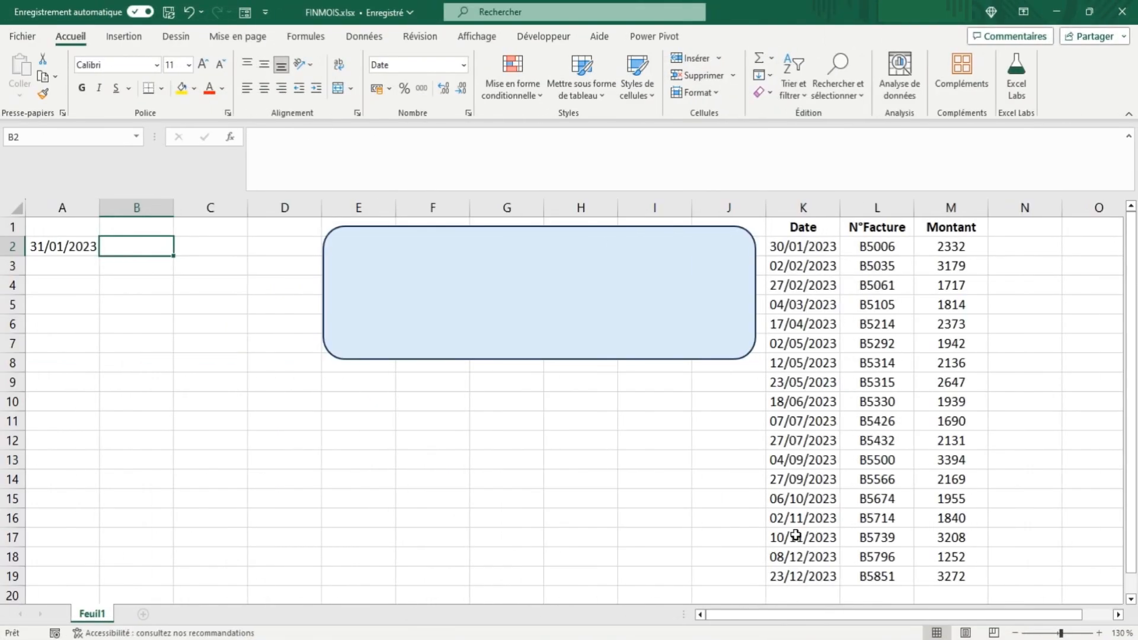
- Start a FILTRE formula in cell B2 over K2:M19 with the first condition K2:K19<A2
type("=filtre")
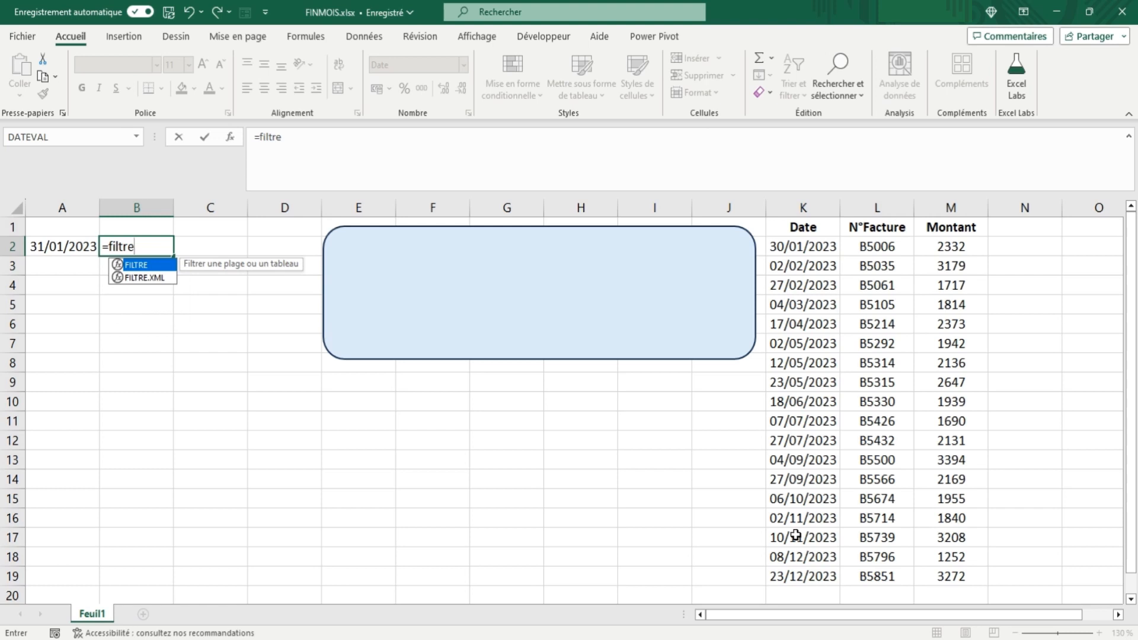
type("(")
left_click_drag(789, 570, 949, 240)
type(";(")
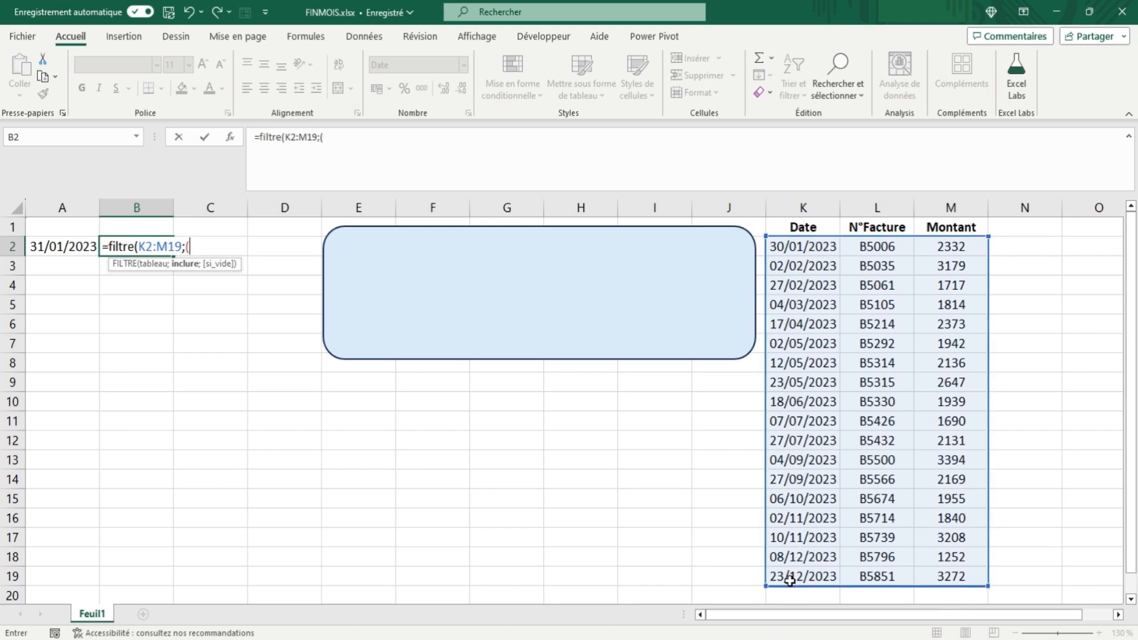
left_click_drag(790, 580, 798, 250)
type("<")
left_click(64, 246)
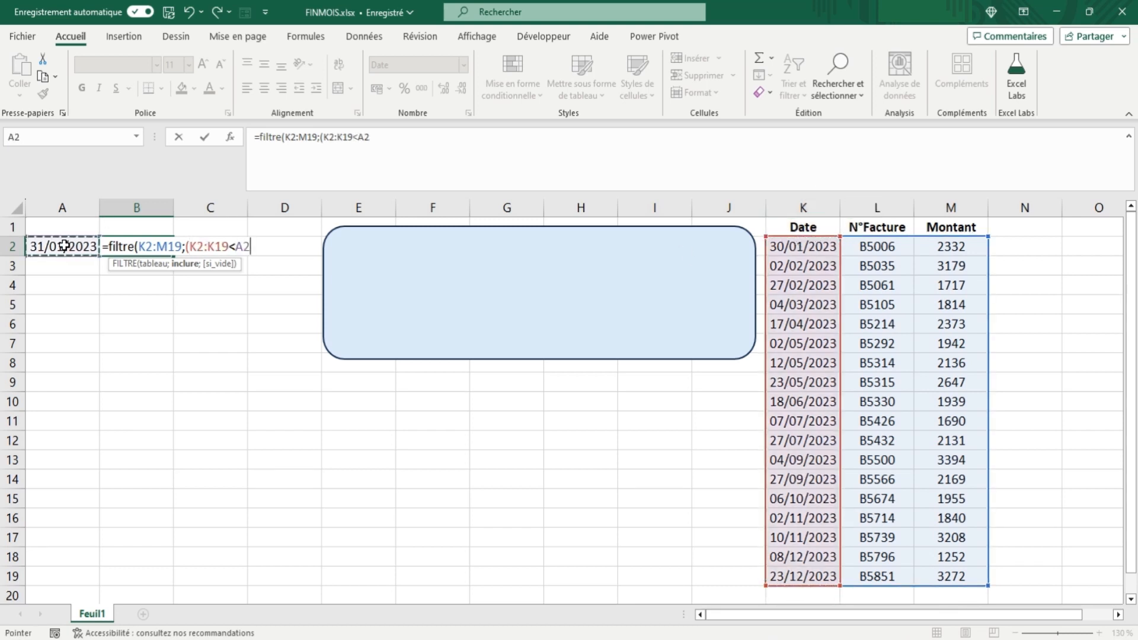
- Complete the FILTRE formula with the multiplied condition K2:K19>=MOIS.DECALER(A2;-2) and "" as the result when nothing matches
type(")*(")
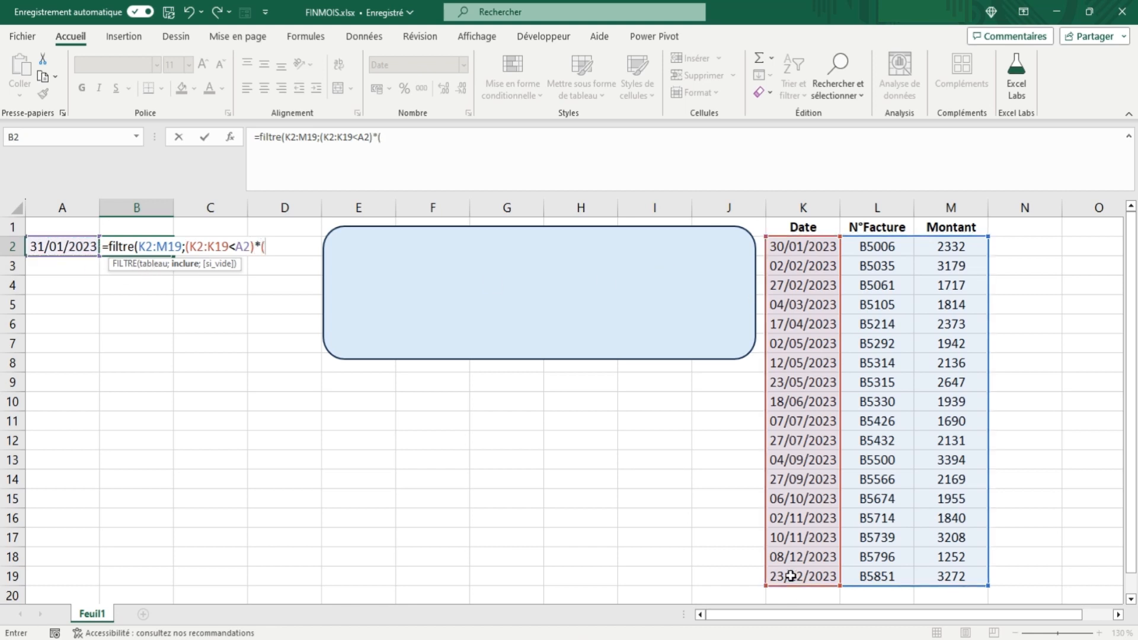
left_click_drag(791, 576, 809, 248)
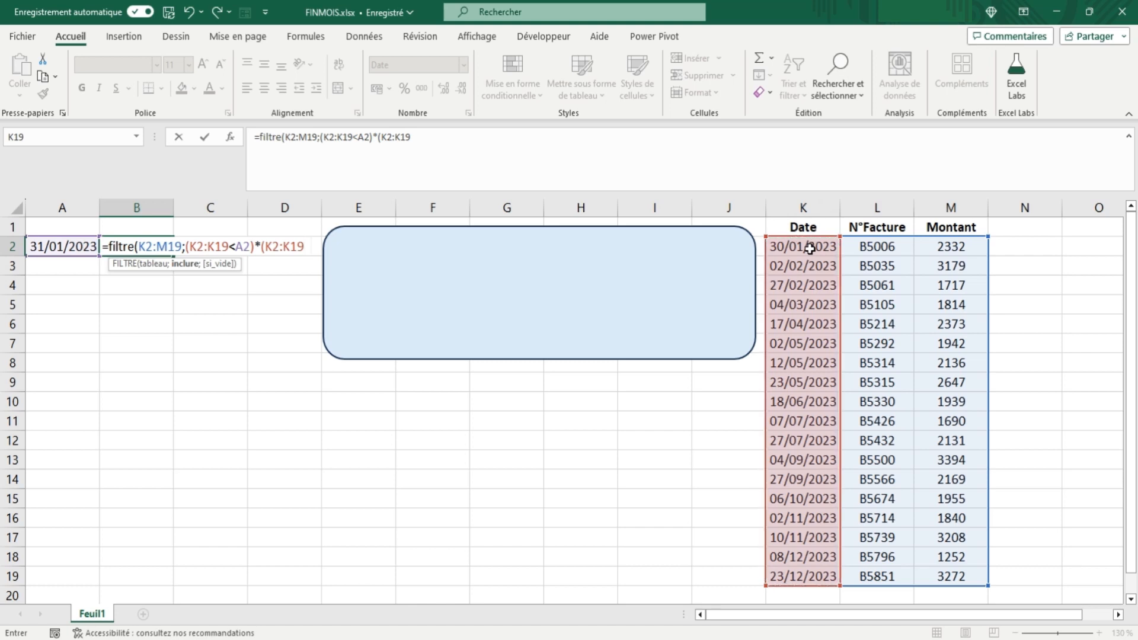
type(">=mois")
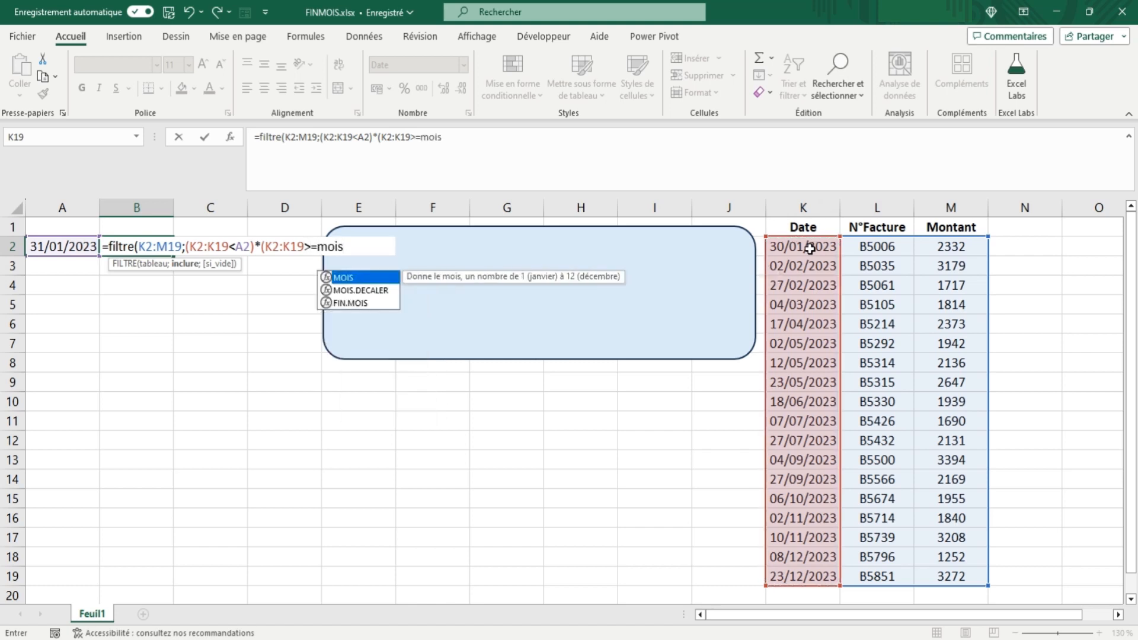
key("Down")
key("Tab")
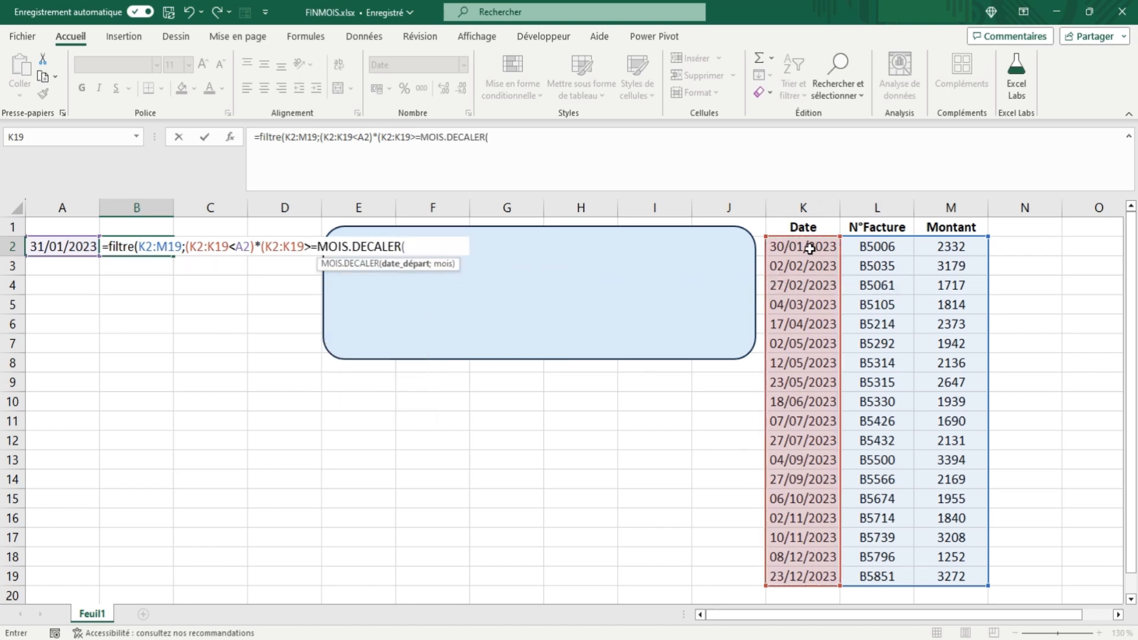
left_click(61, 247)
type(";")
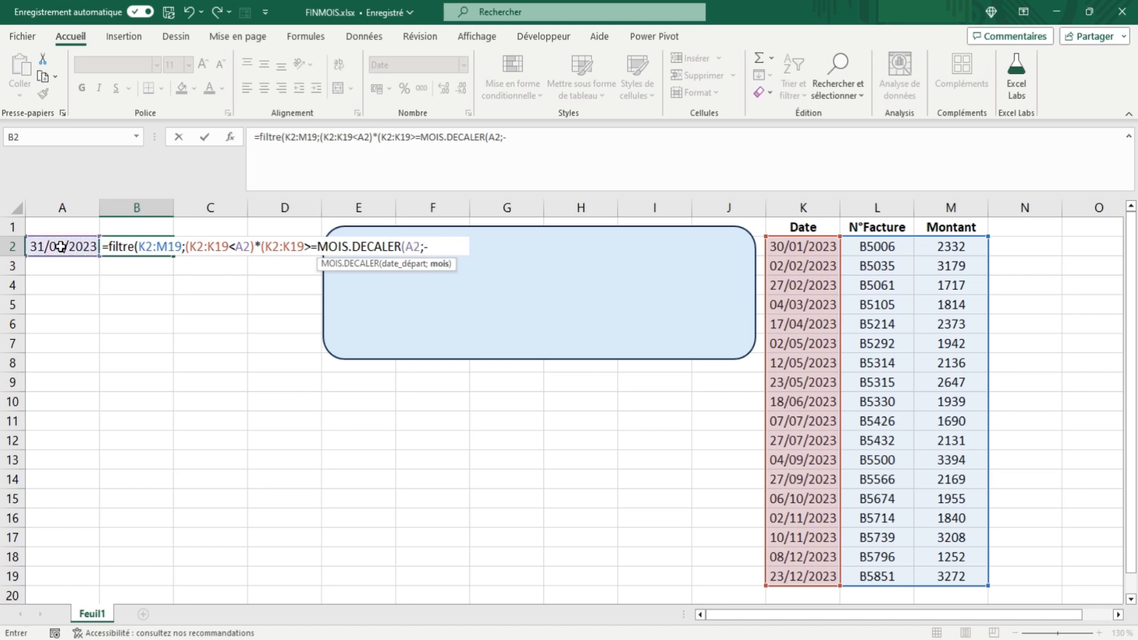
type("-2)")
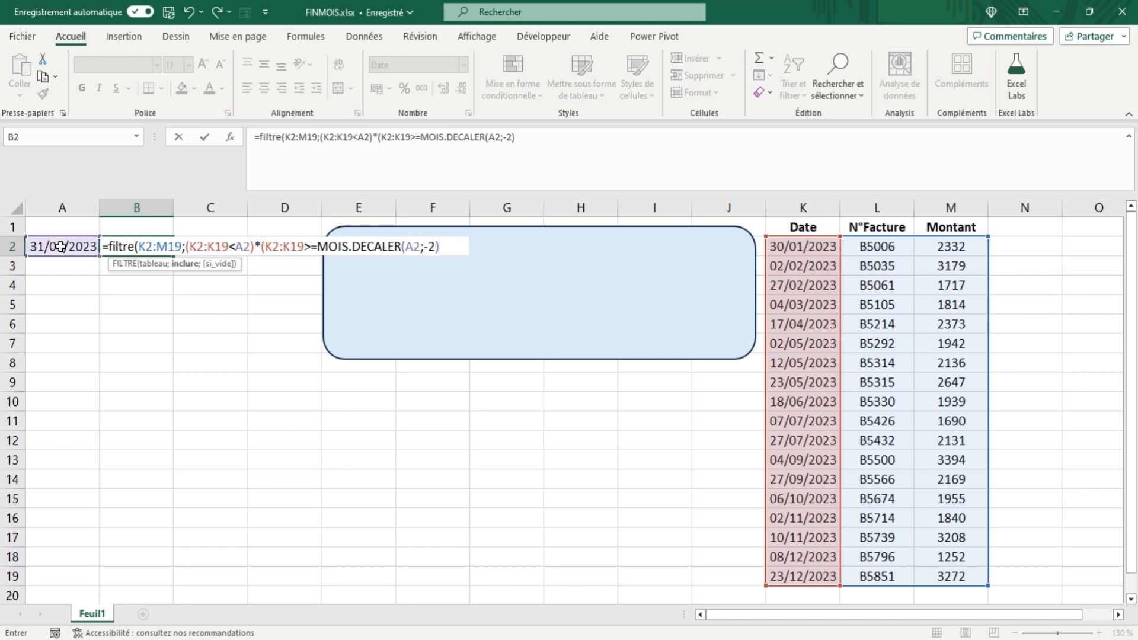
type(");\"\"")
key("Tab")
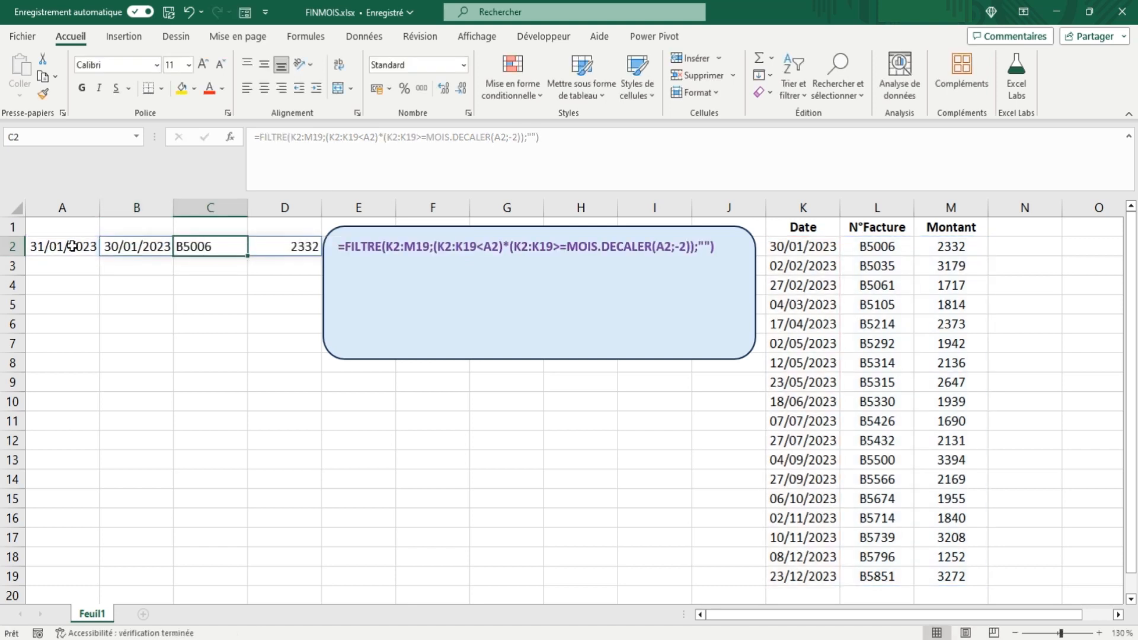
- Test the invoice filter by setting the date in A2 to 30/03/2023, followed by 30/06/2023
left_click(71, 246)
type("30")
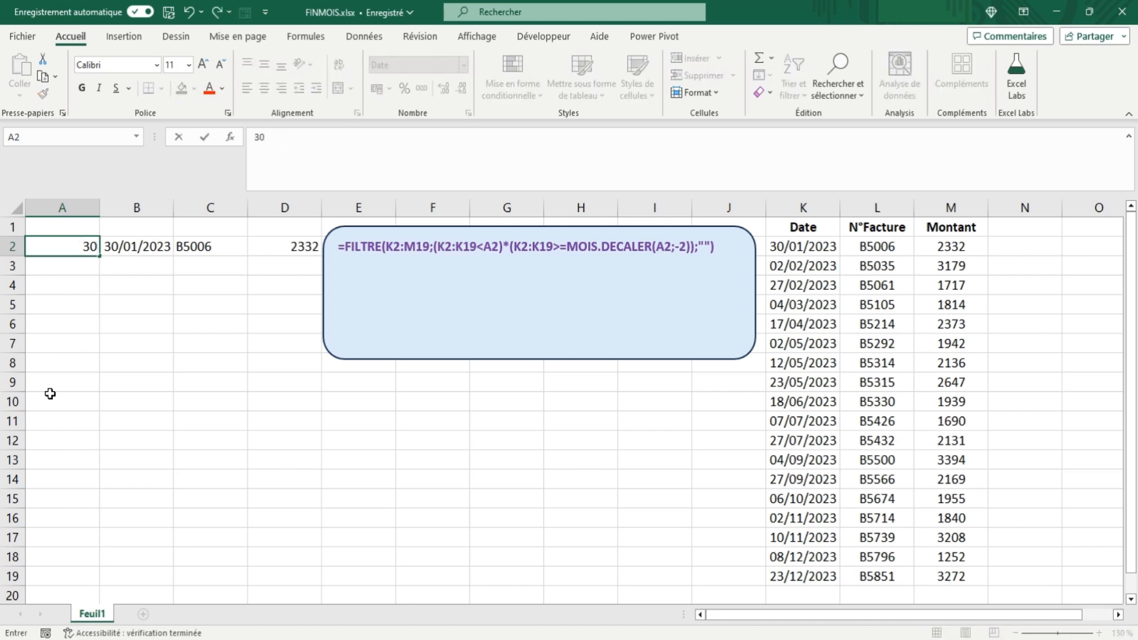
type("/03/2023")
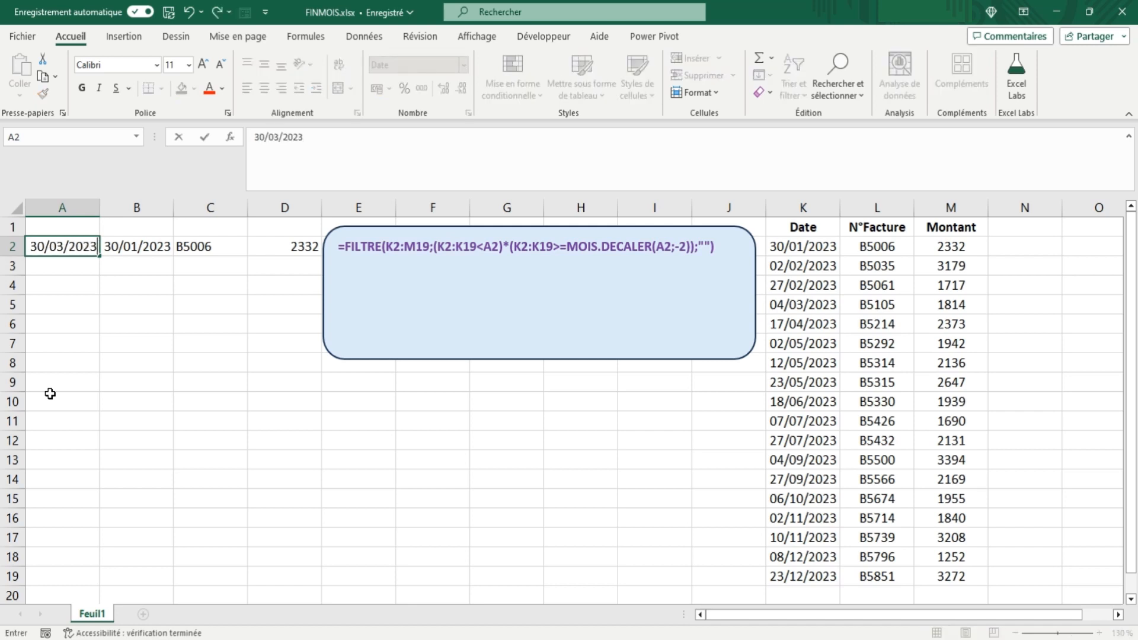
key("Tab")
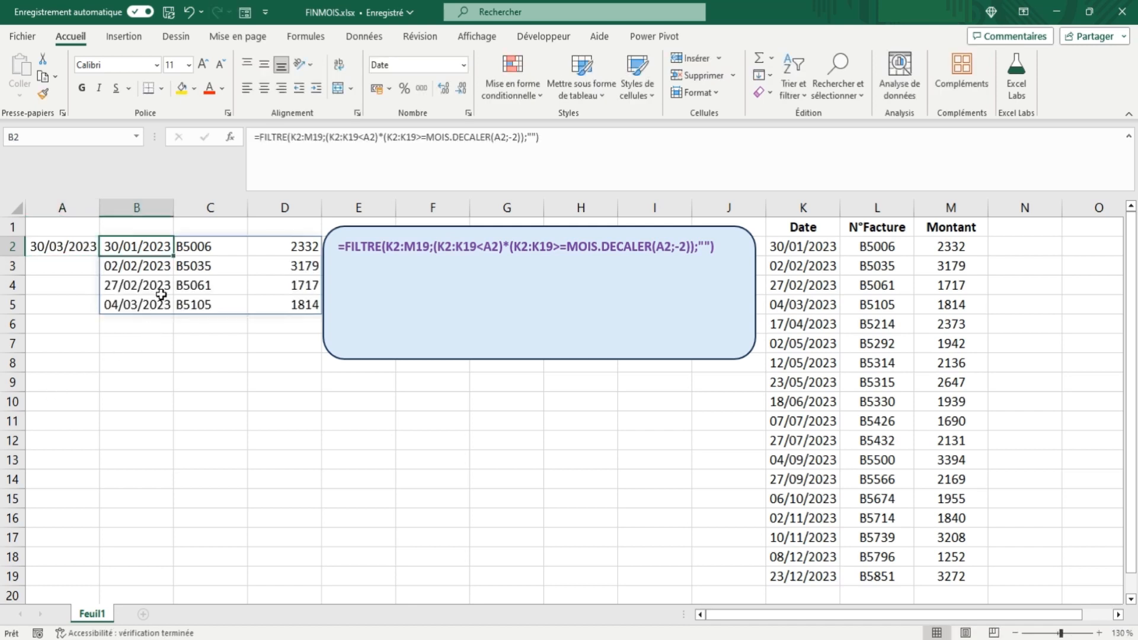
left_click(58, 248)
type("30/06/2023")
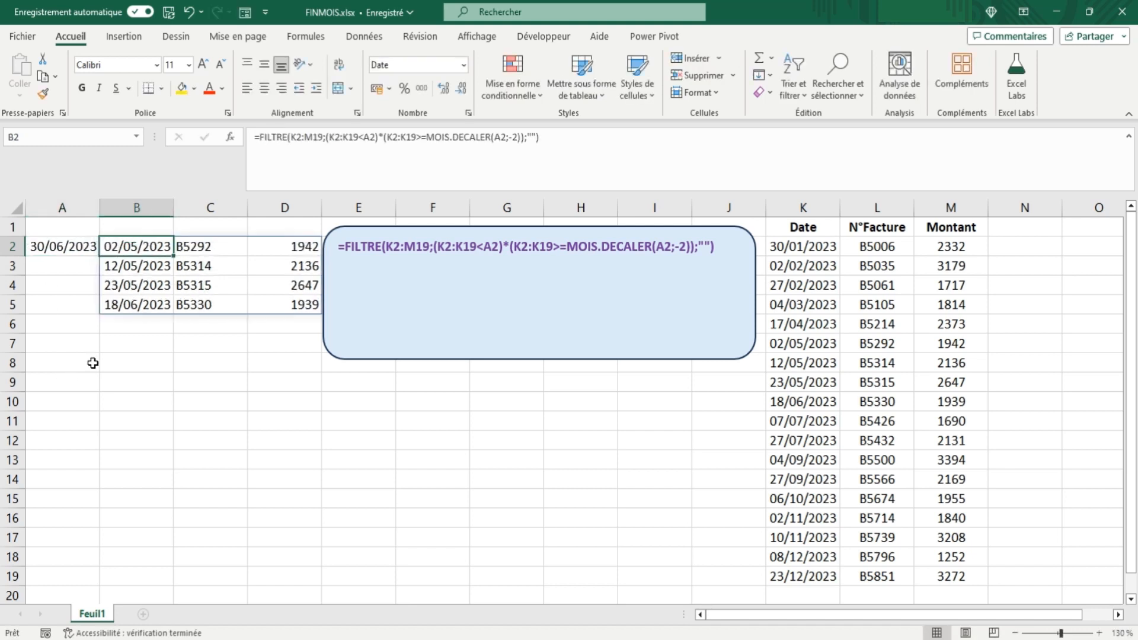
- Replace both A2 references in B2's FILTRE formula with AUJOURDHUI(), in the first condition and inside MOIS.DECALER
left_click_drag(364, 137, 375, 137)
type("aujourdhu")
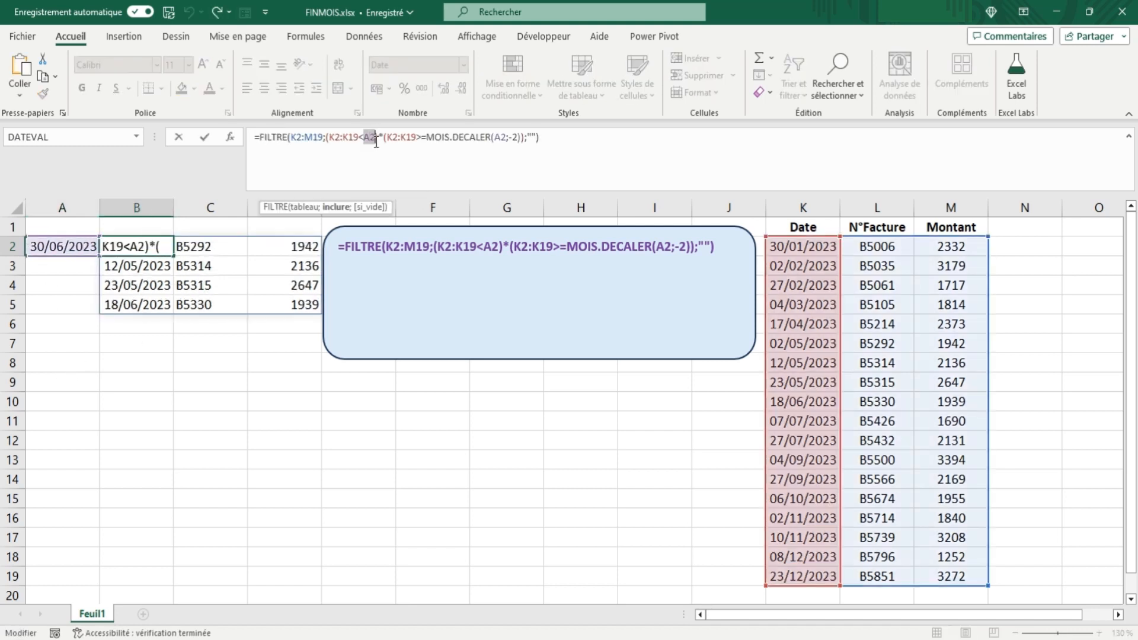
type("i")
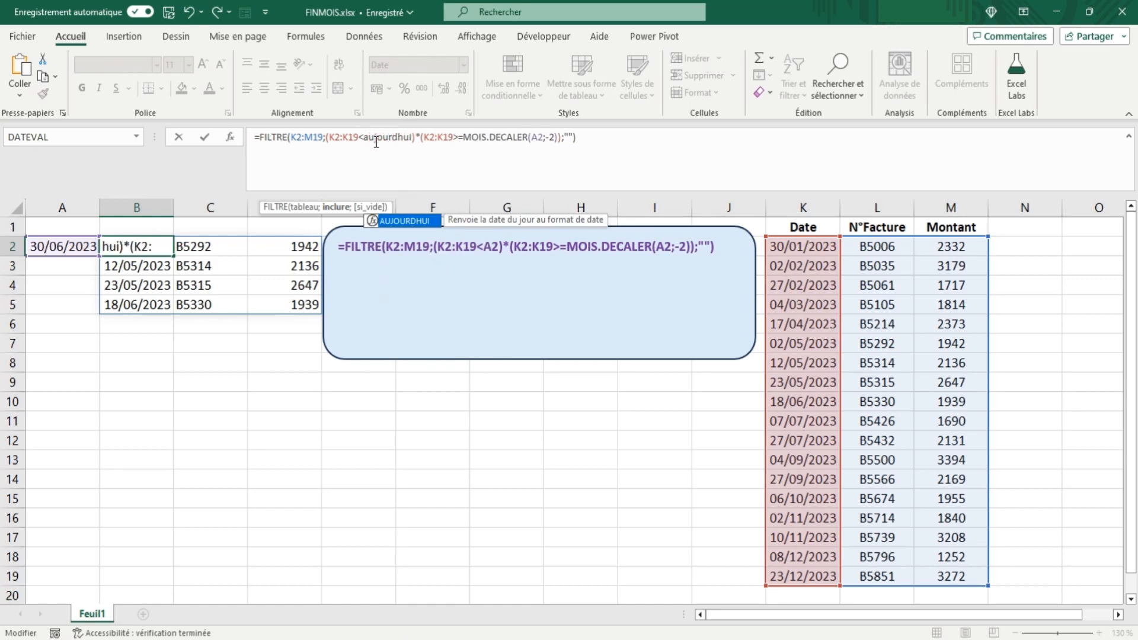
type("()")
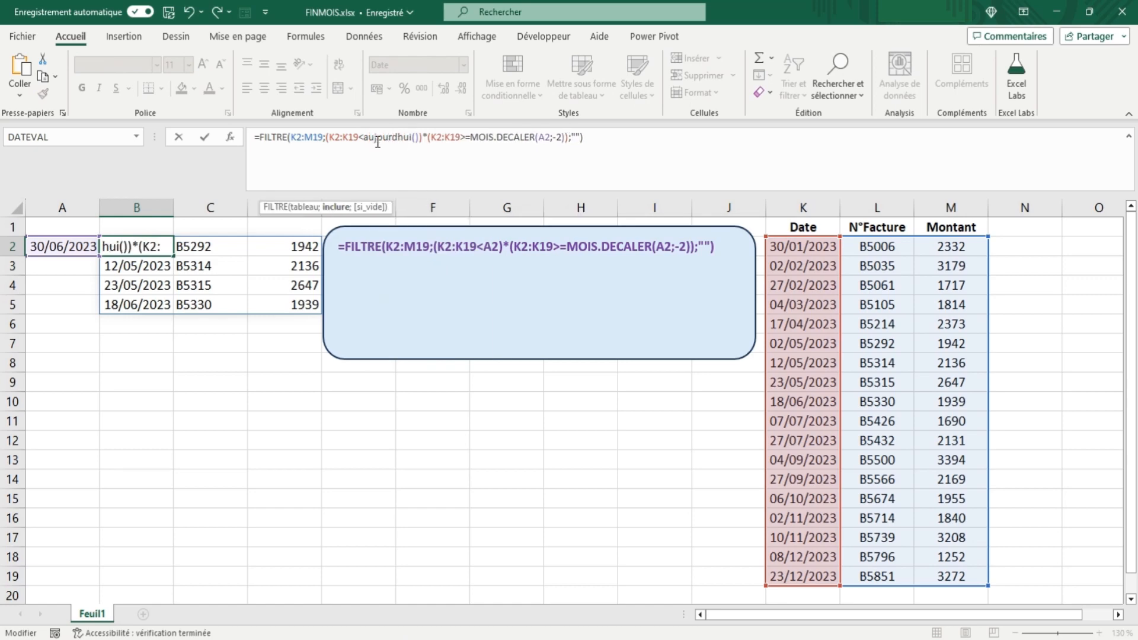
double_click(544, 138)
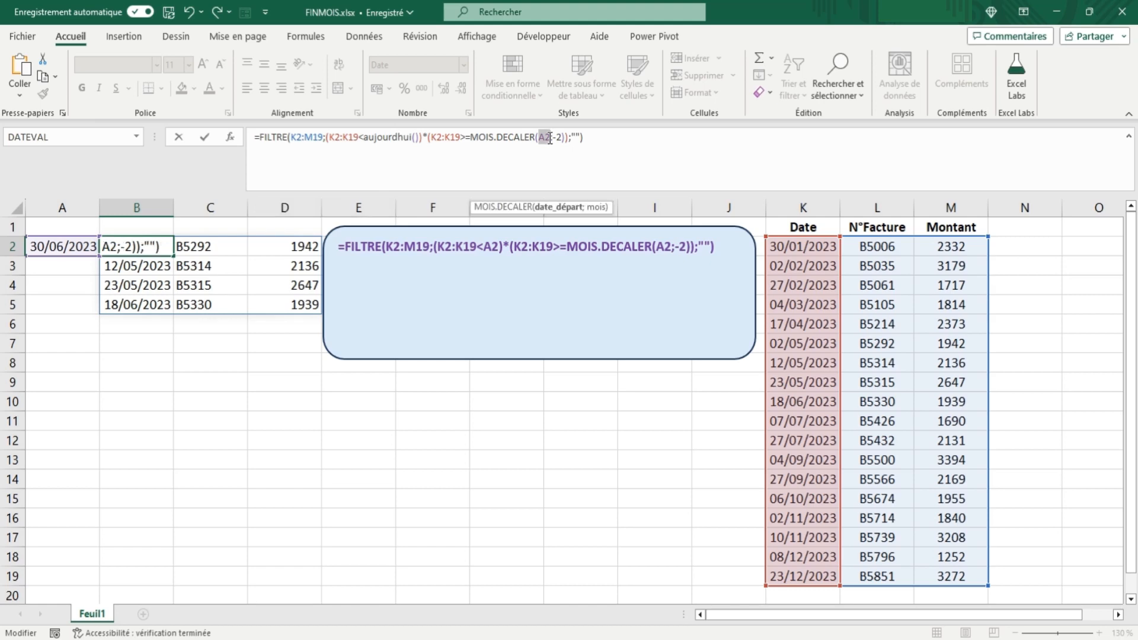
type("aujourdhui")
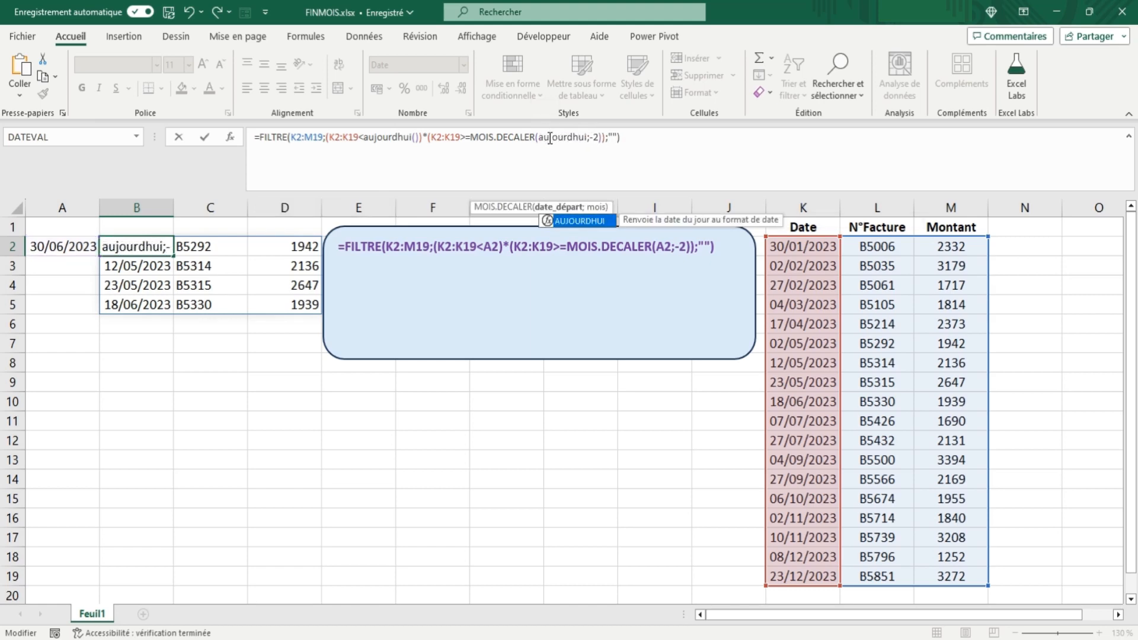
type("()")
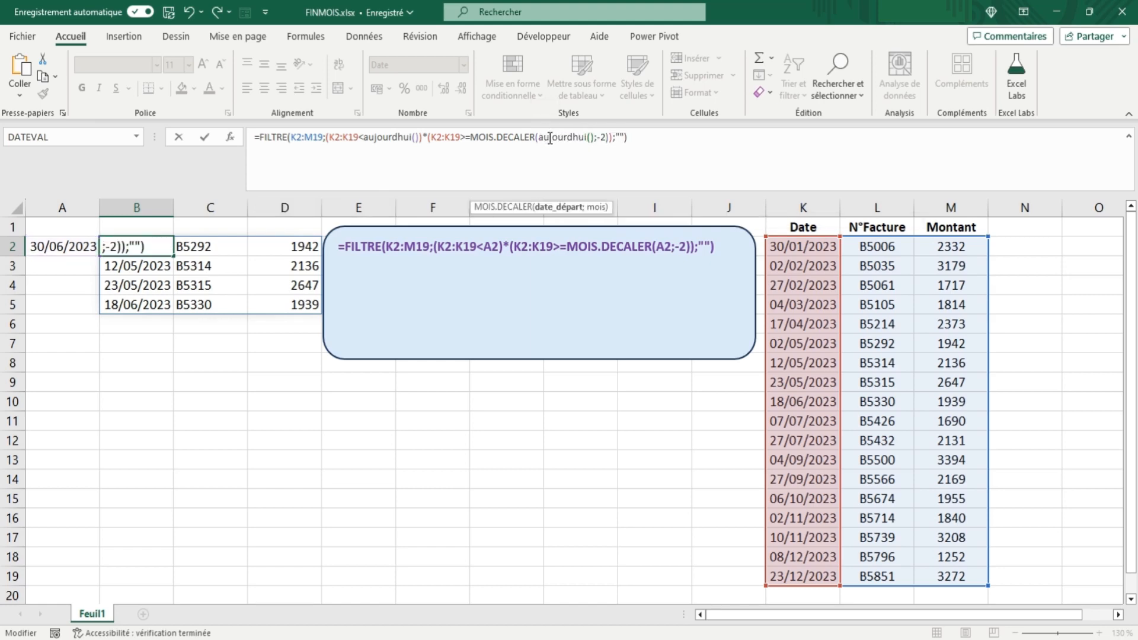
key("Tab")
- Clear the date from cell A2 and select the FILTRE formula cell B2
left_click(61, 245)
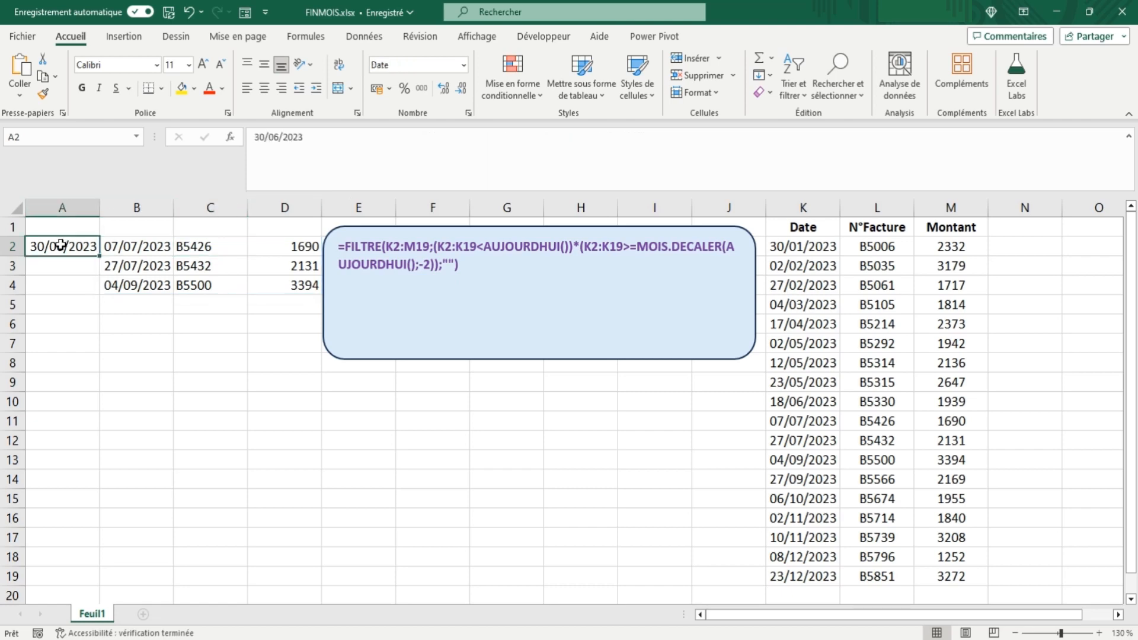
key("Delete")
left_click(138, 248)
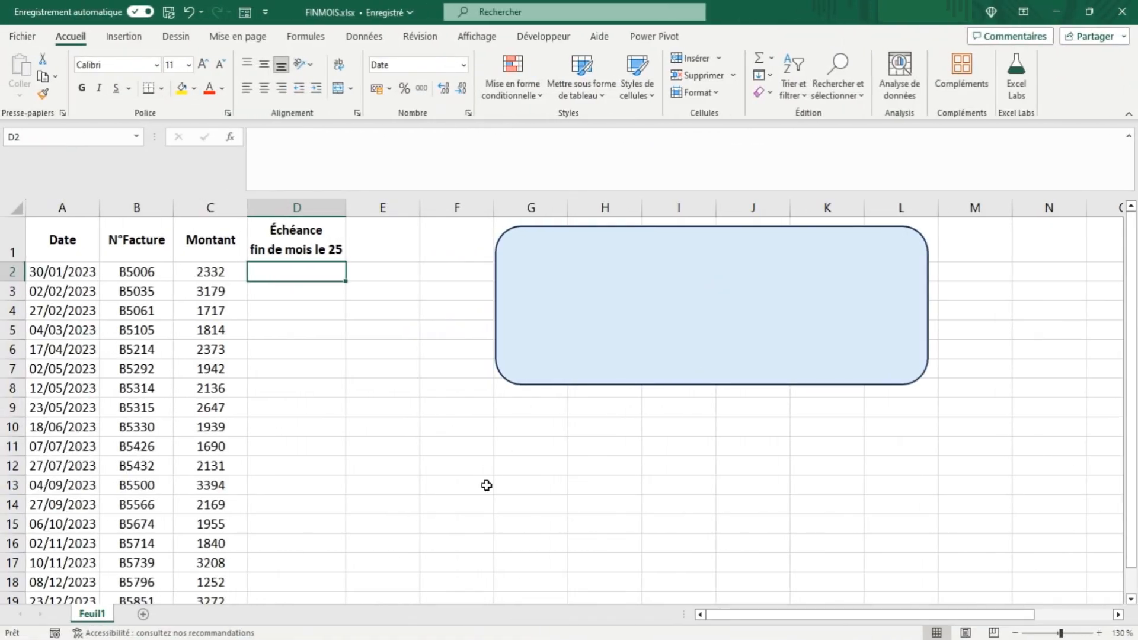
- Enter the formula =FIN.MOIS(A2;0)+25 in D2 to calculate the first invoice's due date
type("=fin")
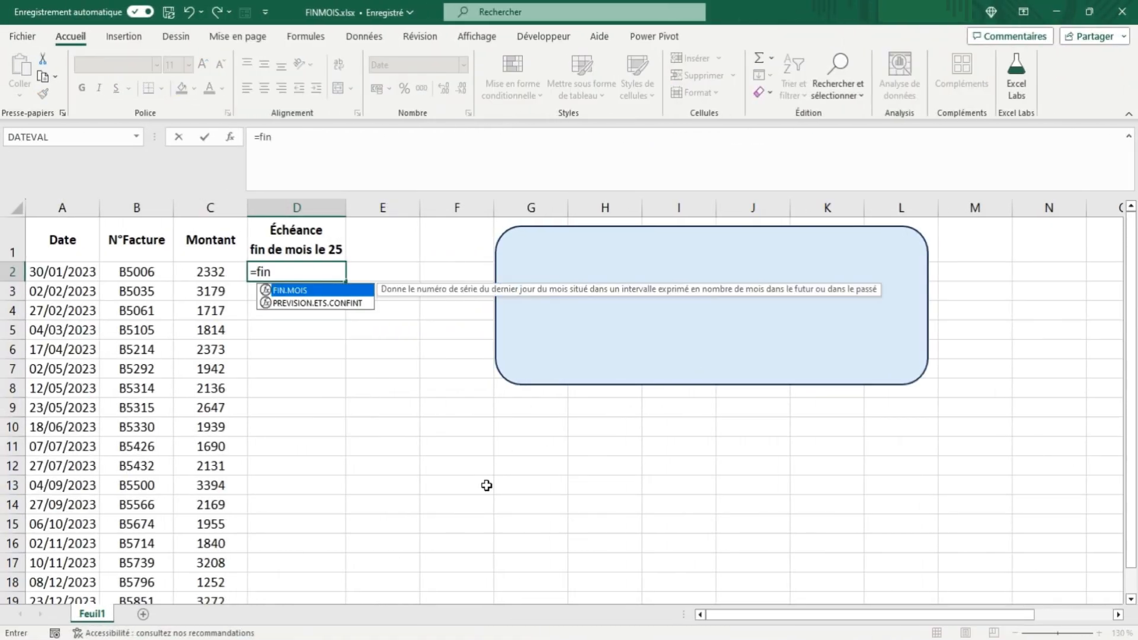
key("Tab")
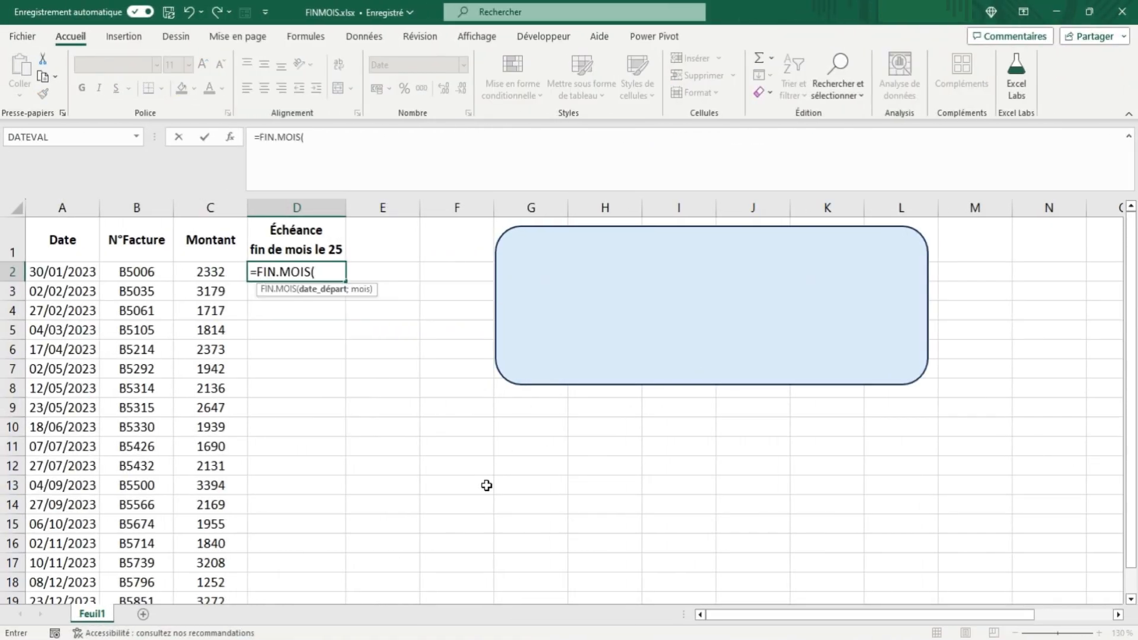
left_click(48, 273)
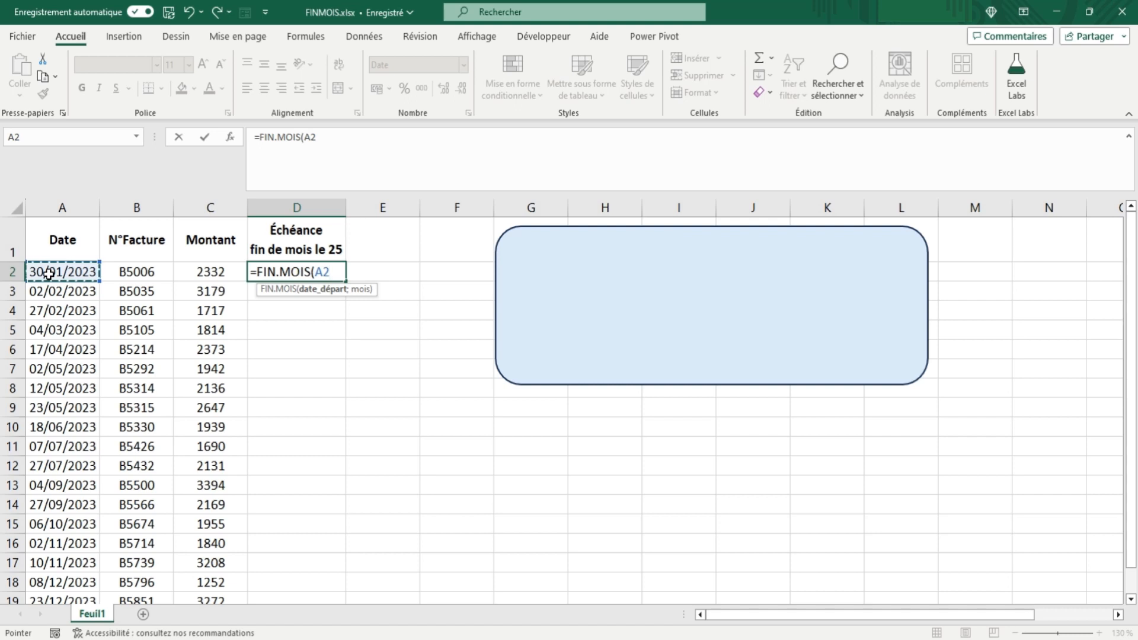
type(";")
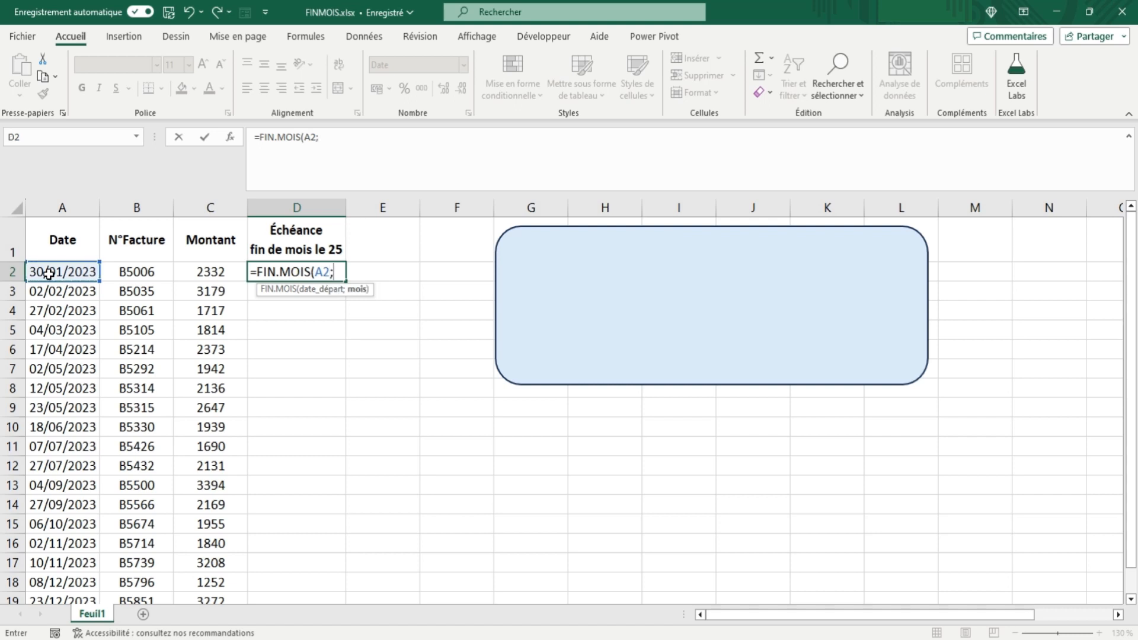
type("0)")
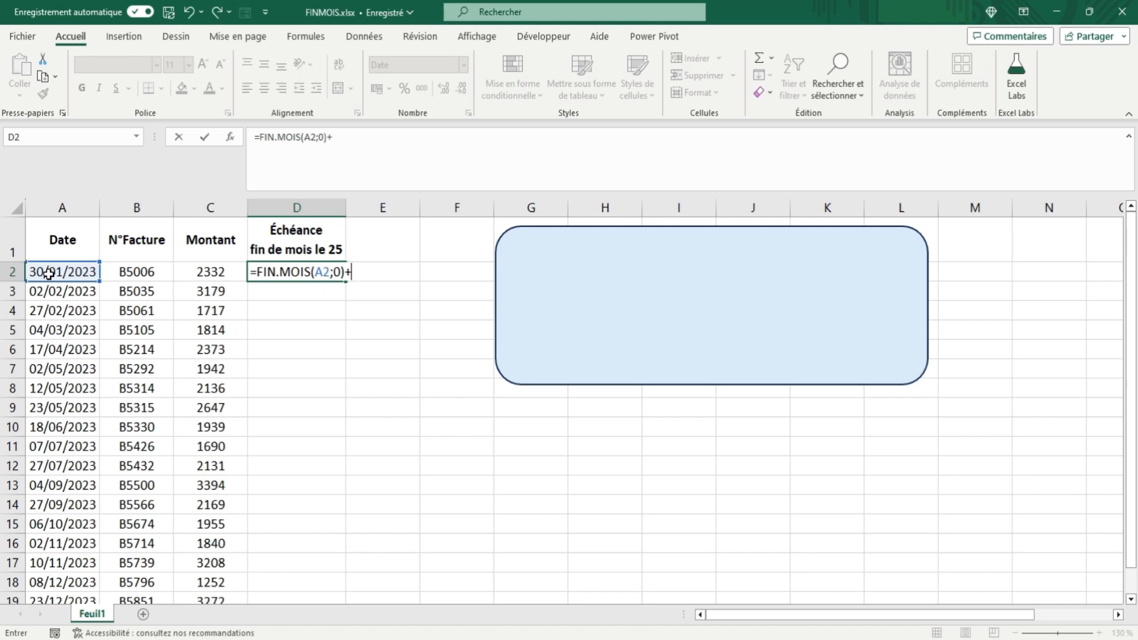
type("+25")
key("Tab")
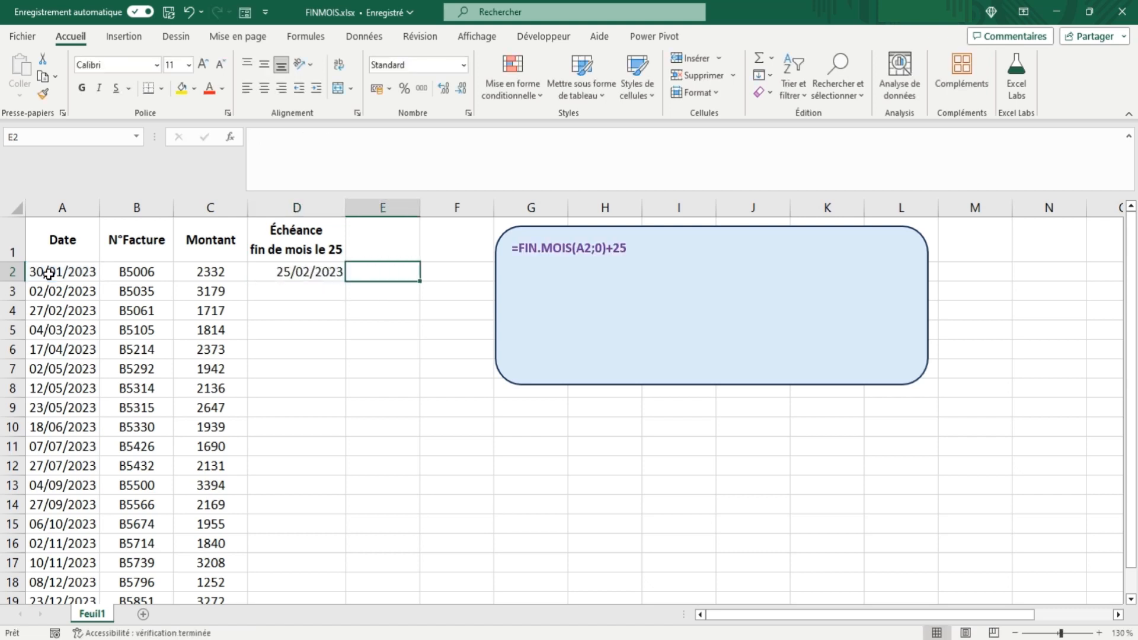
- Fill the due-date formula from D2 down to D19 and select the Échéance header in D1
left_click(322, 271)
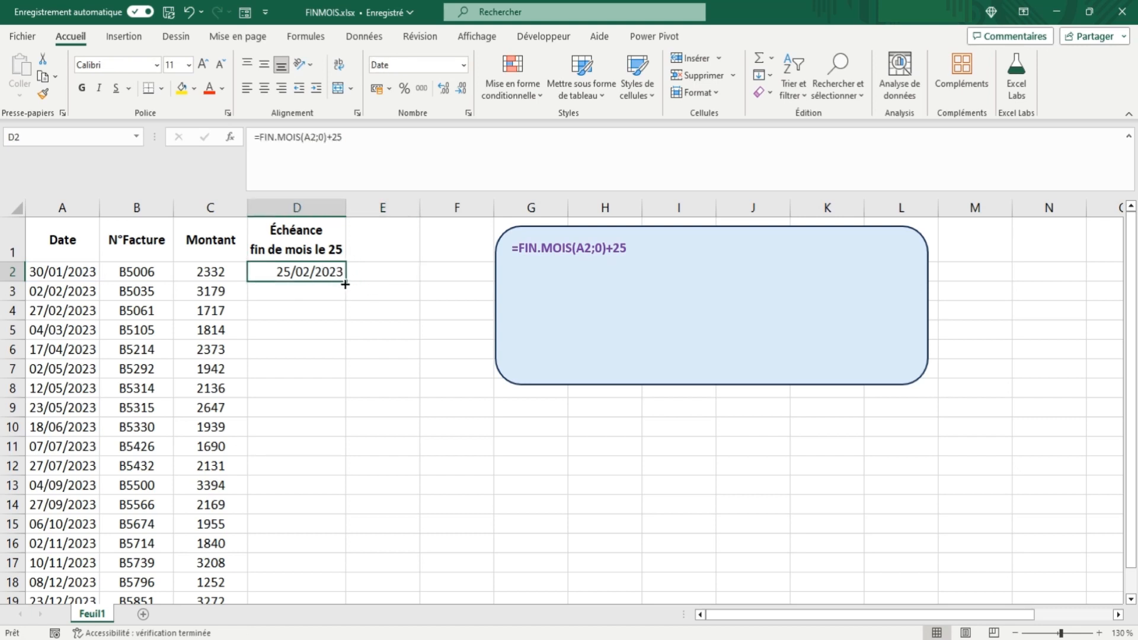
left_click_drag(346, 282, 328, 604)
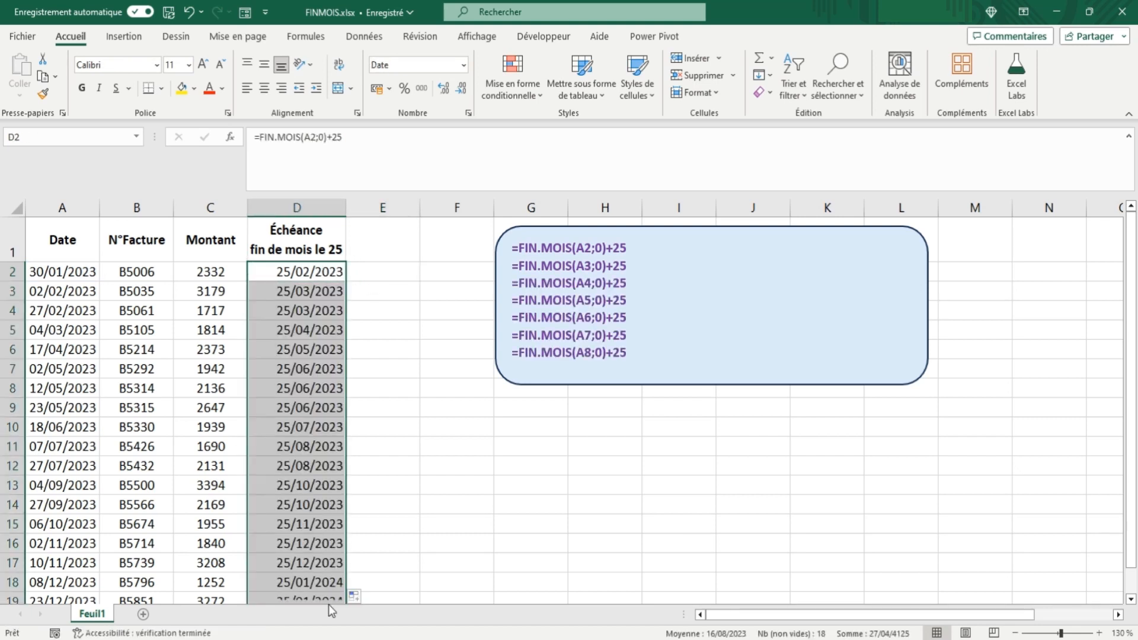
left_click(306, 332)
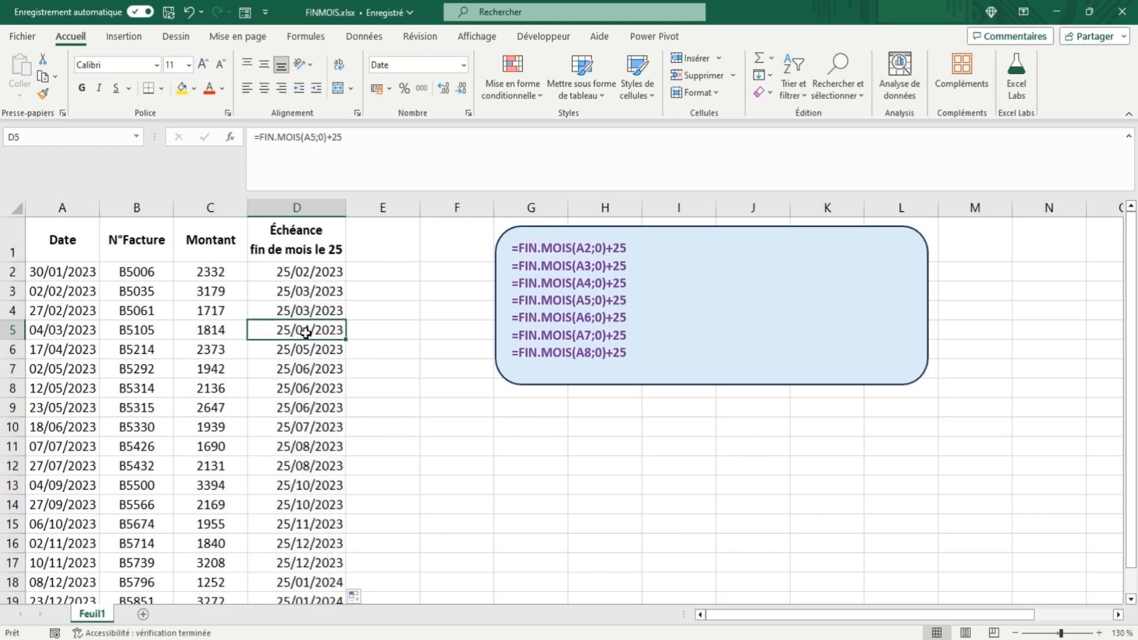
left_click(323, 243)
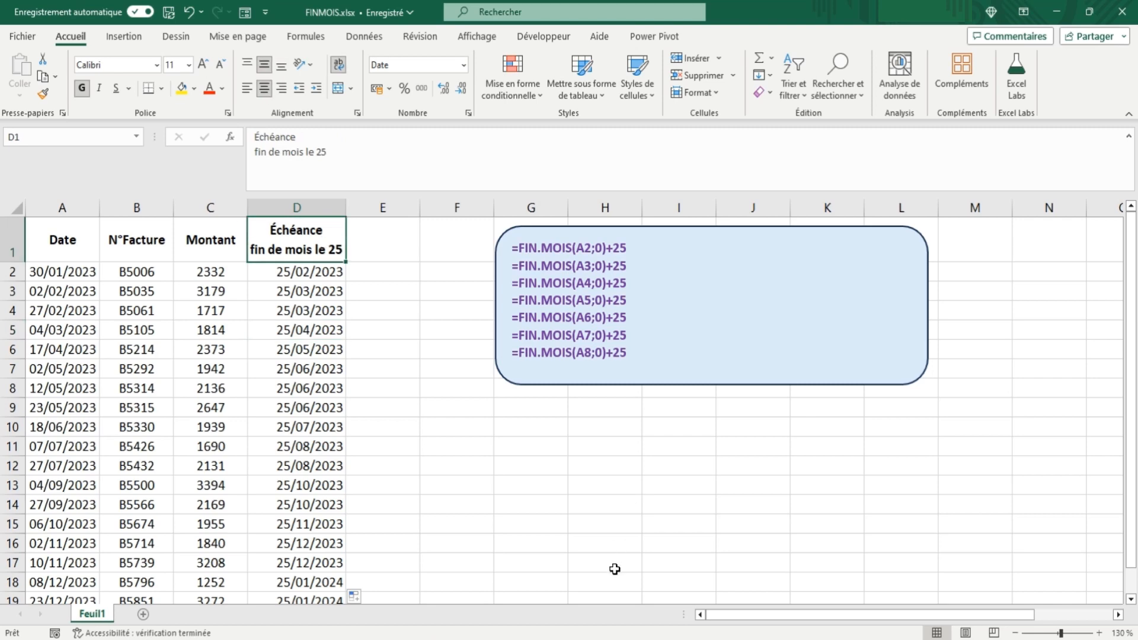
key("ctrl+c")
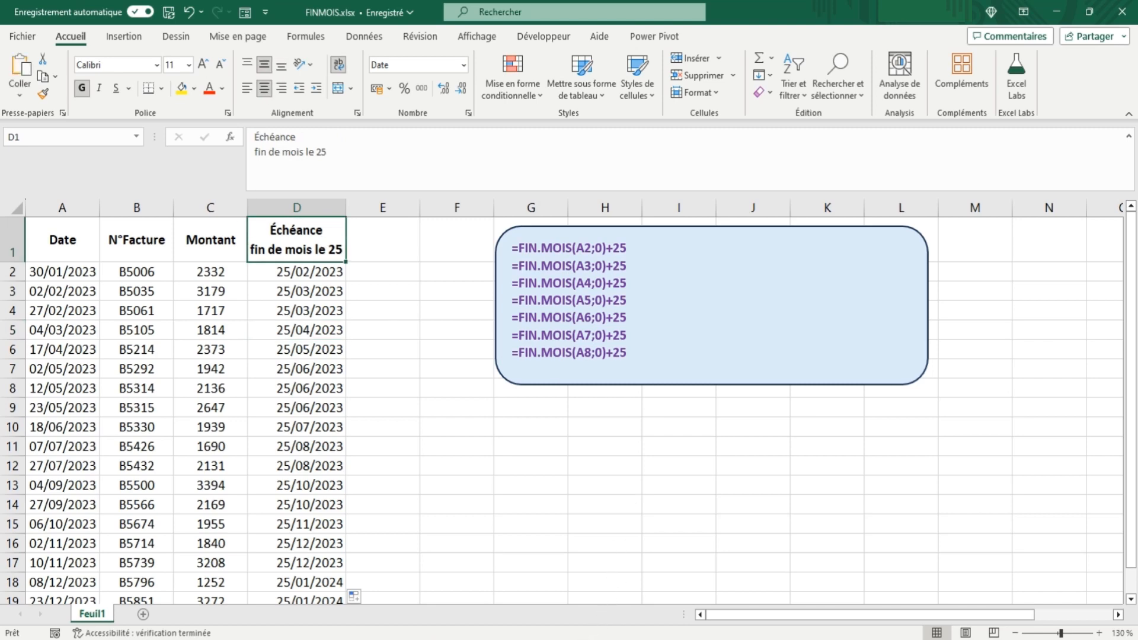